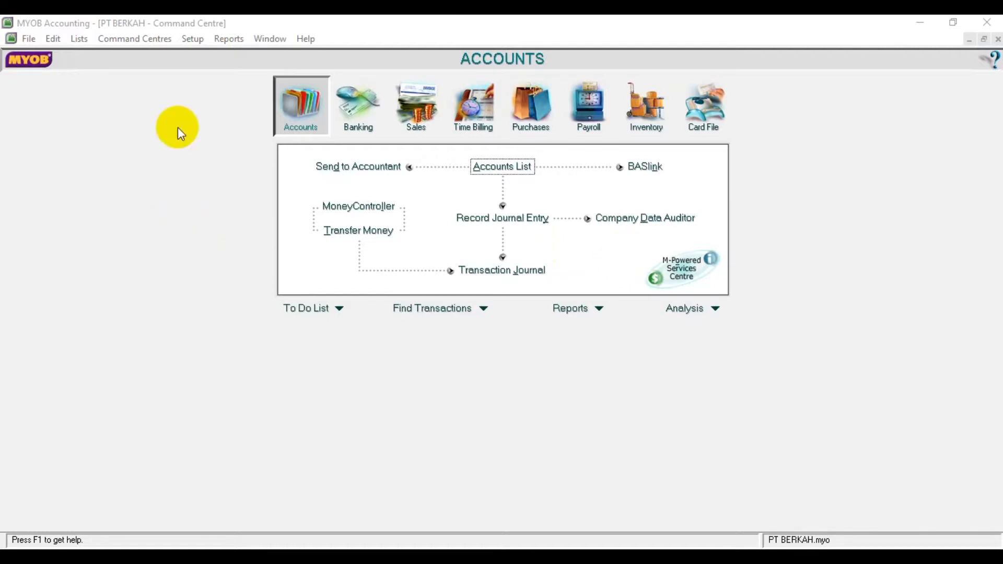
# Step: Review the company's Accounts & Banking linked accounts and close them without changes
pyautogui.click(193, 40)
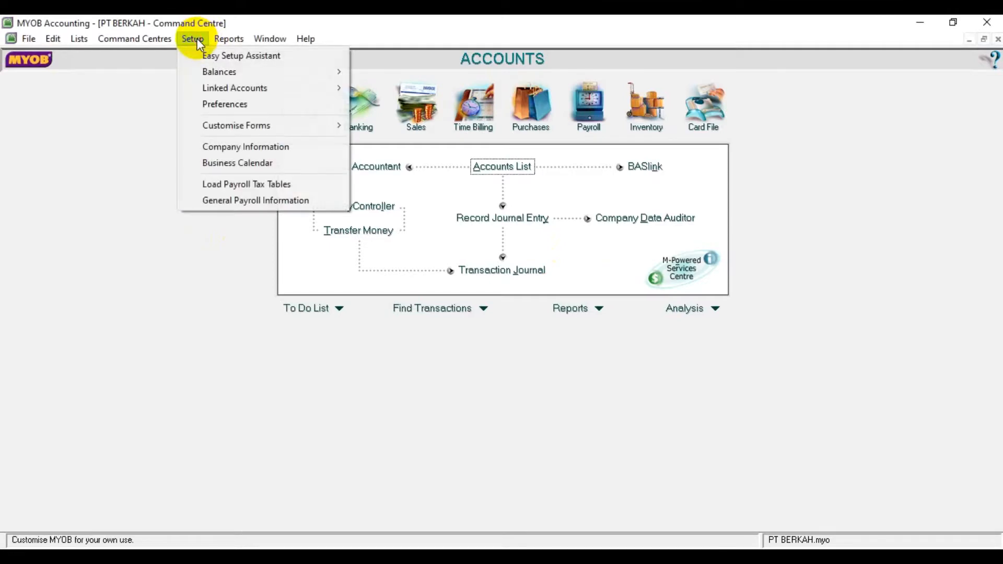
pyautogui.moveTo(220, 89)
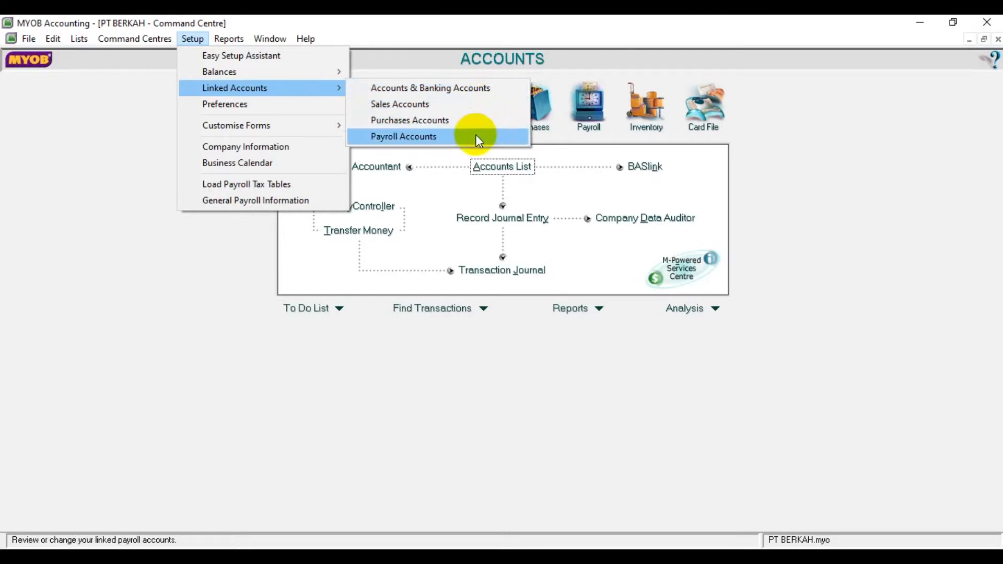
pyautogui.click(478, 87)
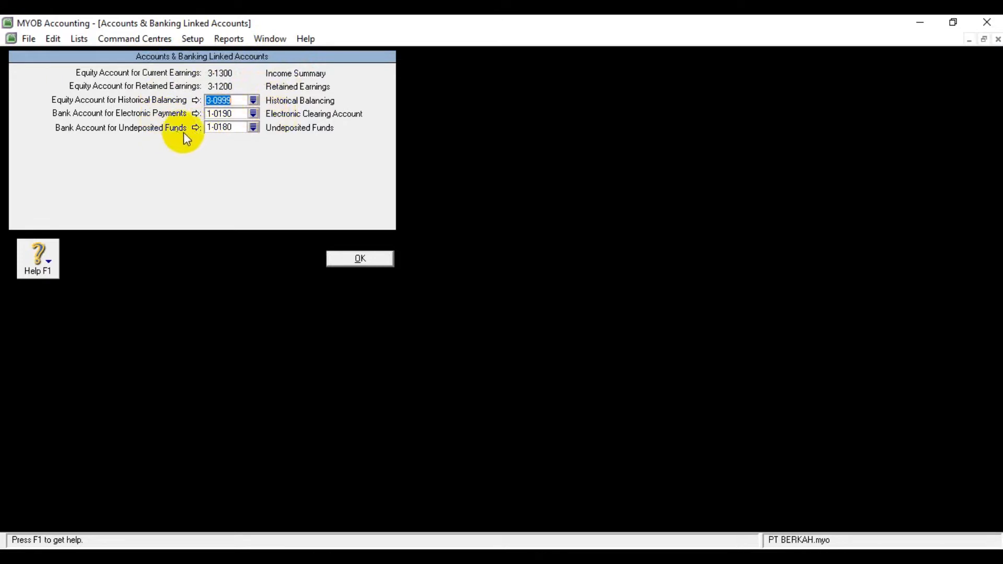
pyautogui.click(370, 259)
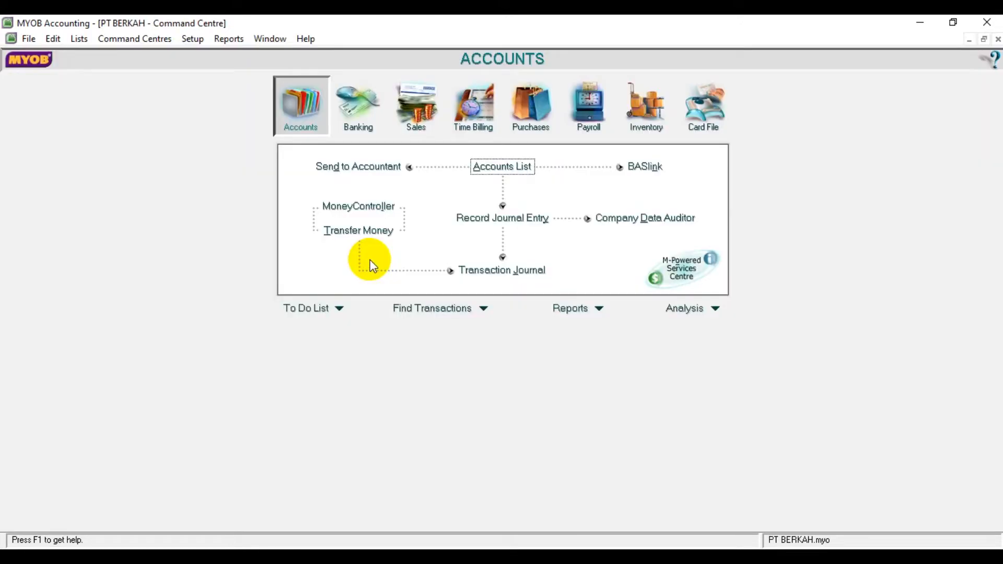
# Step: Switch to the Word document and examine the Linked Accounts table for the freight, deposit, discount and late fee accounts of sales and purchases
pyautogui.click(195, 39)
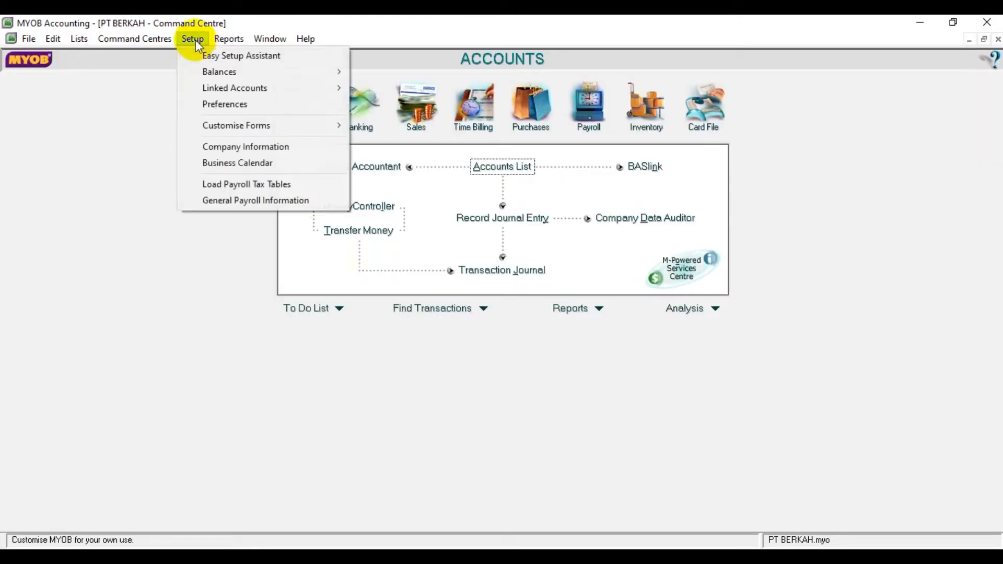
pyautogui.moveTo(224, 86)
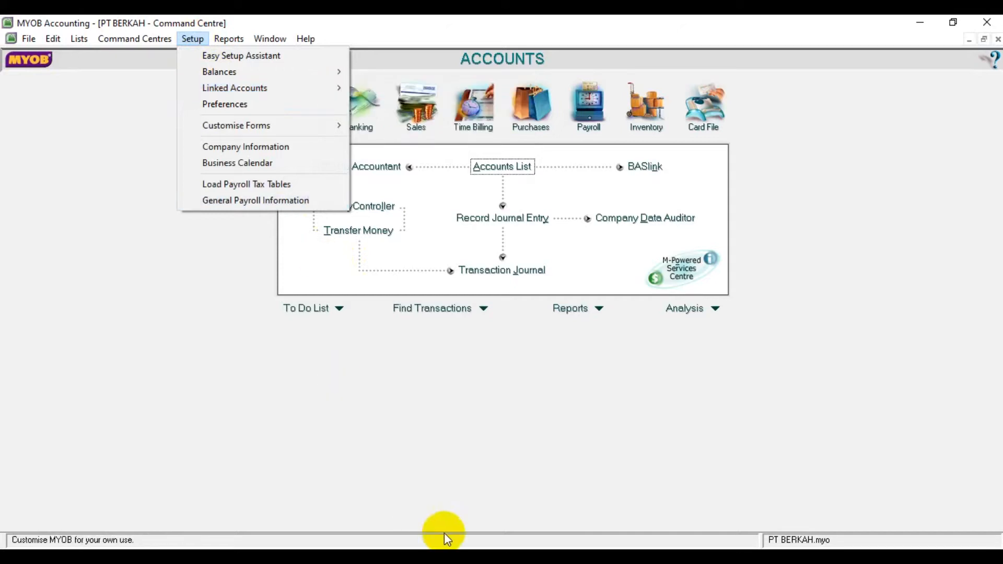
pyautogui.click(562, 558)
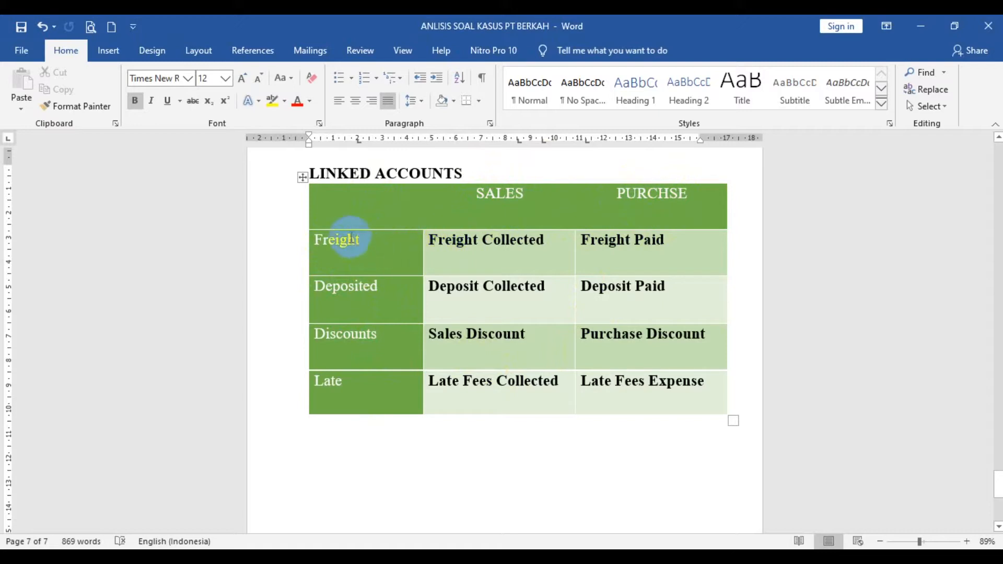
pyautogui.click(668, 257)
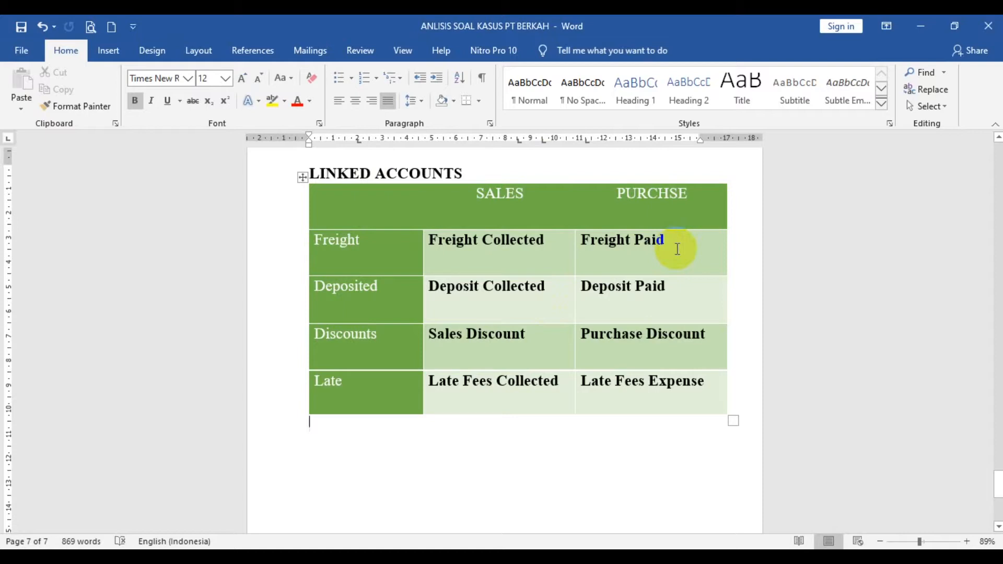
pyautogui.click(522, 203)
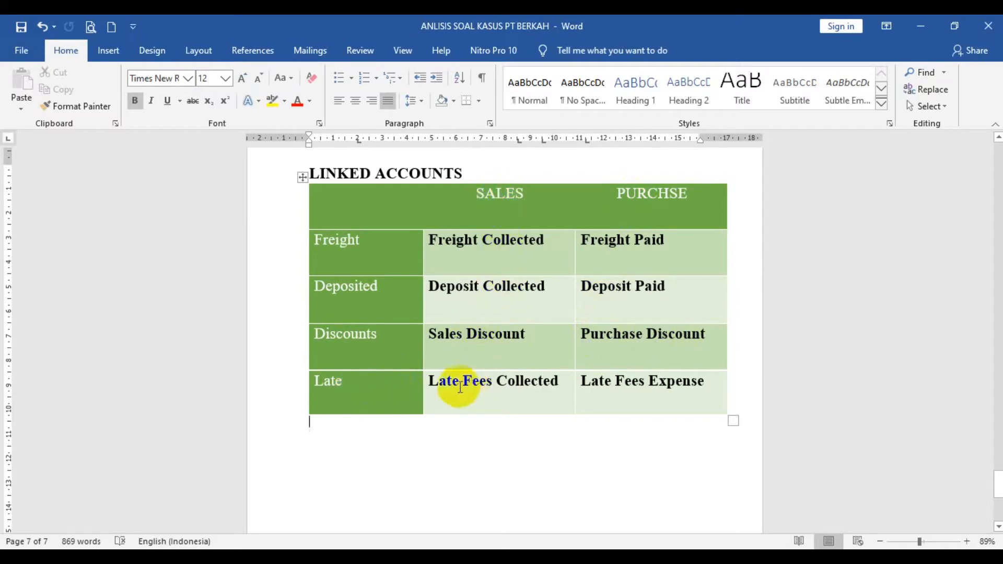
pyautogui.doubleClick(437, 386)
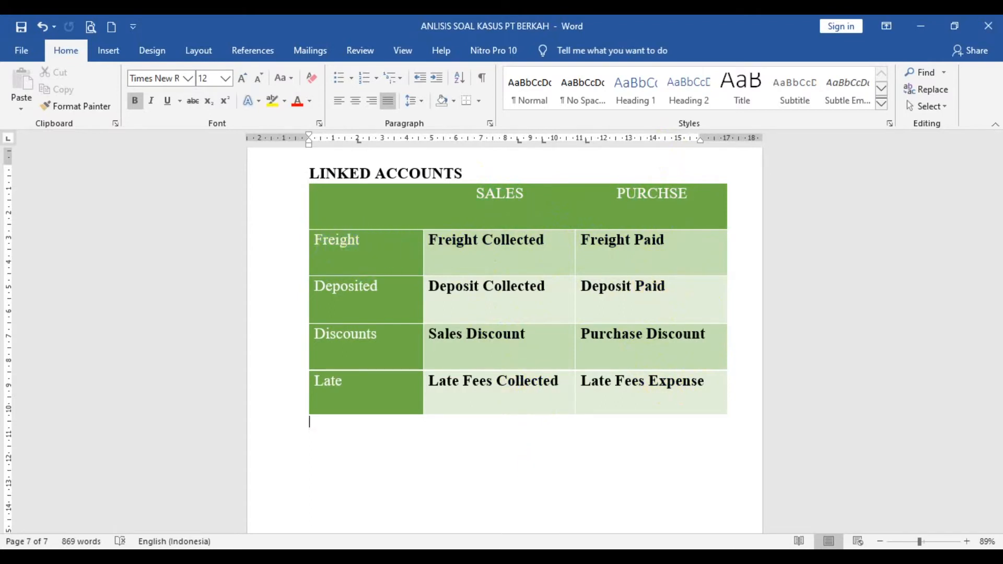
# Step: Return to MYOB Accounting and, in the sales linked accounts, enable freight charged on sales with income account 4-2100 freight Collected
pyautogui.click(525, 560)
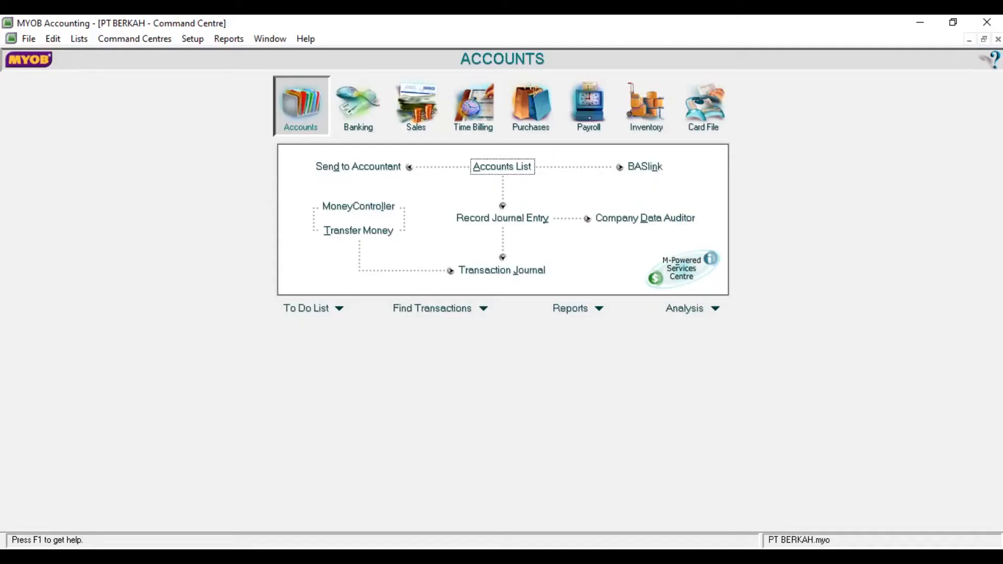
pyautogui.click(194, 36)
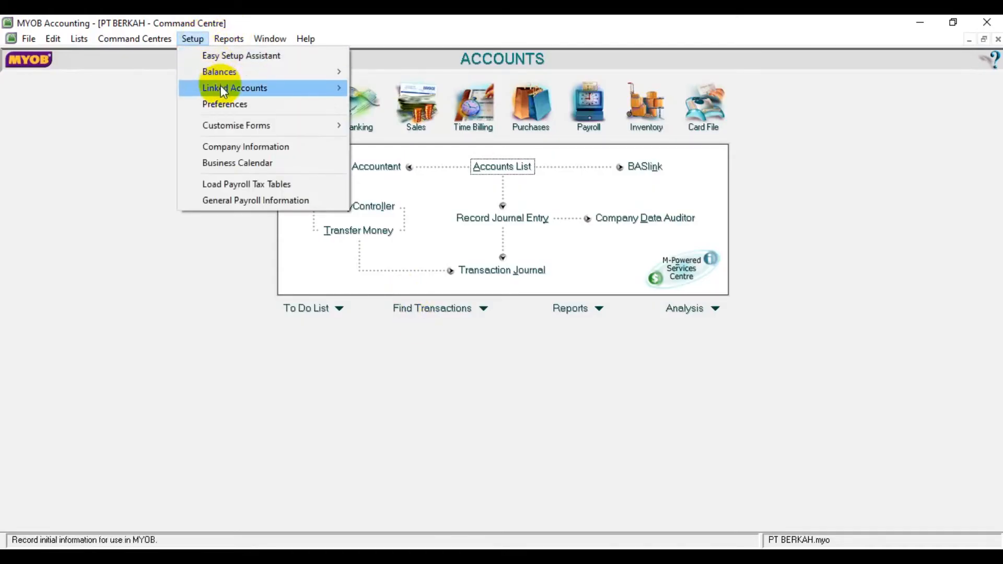
pyautogui.moveTo(221, 86)
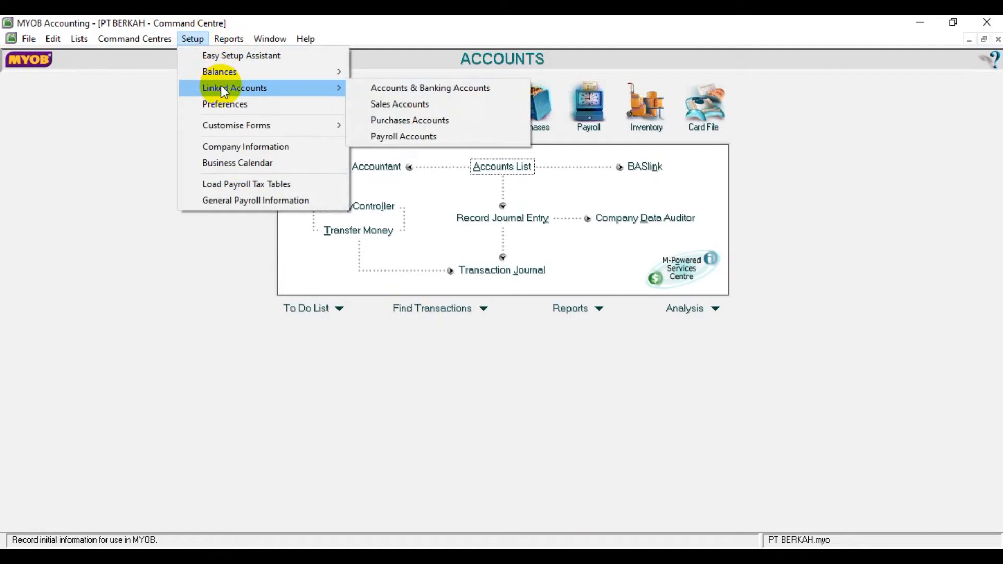
pyautogui.click(392, 109)
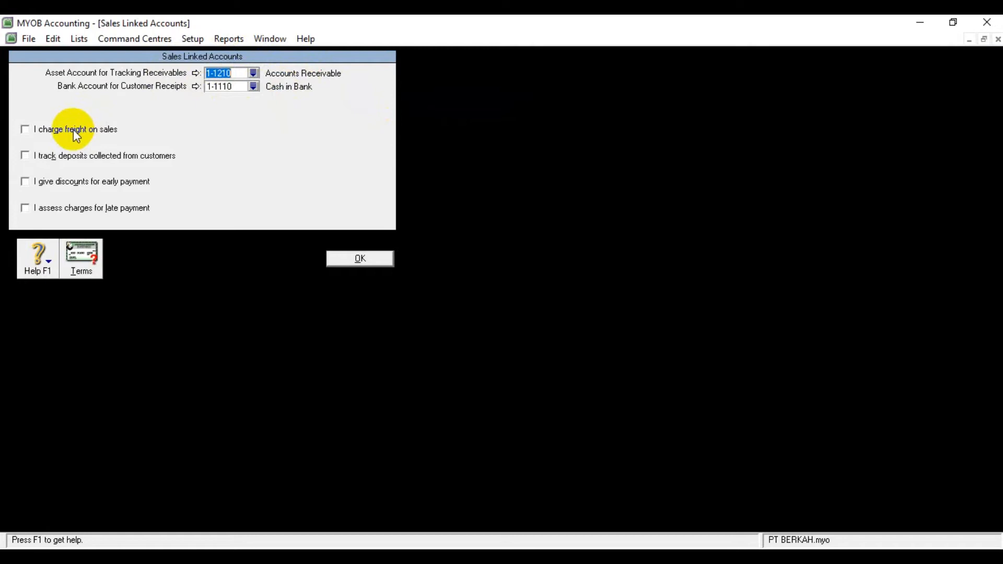
pyautogui.click(76, 130)
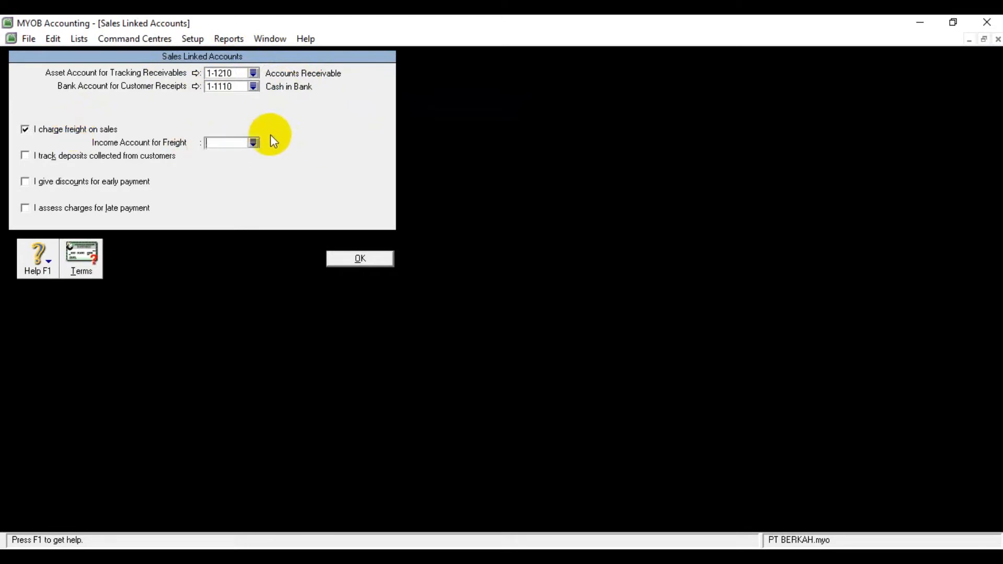
pyautogui.click(254, 142)
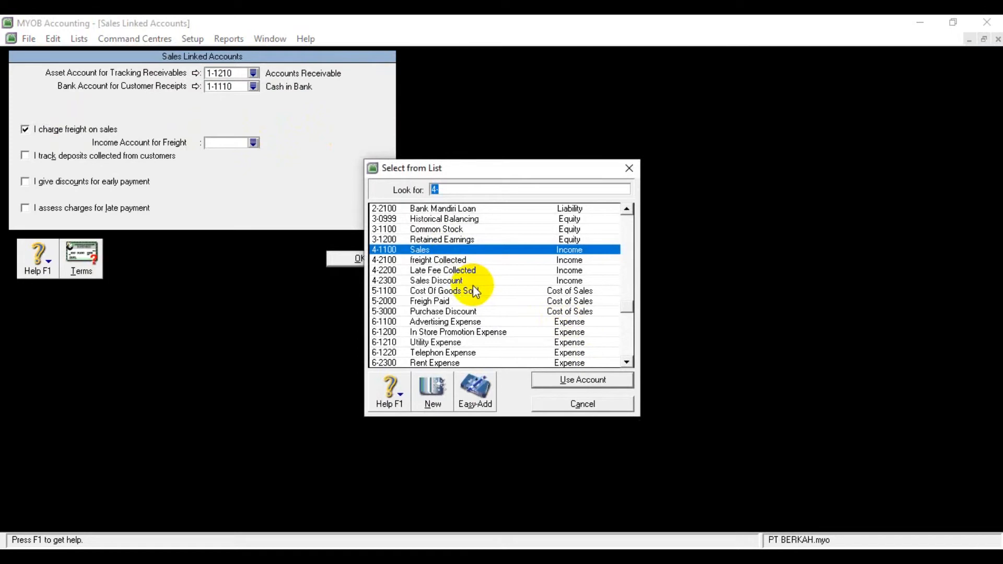
pyautogui.click(447, 261)
pyautogui.click(540, 380)
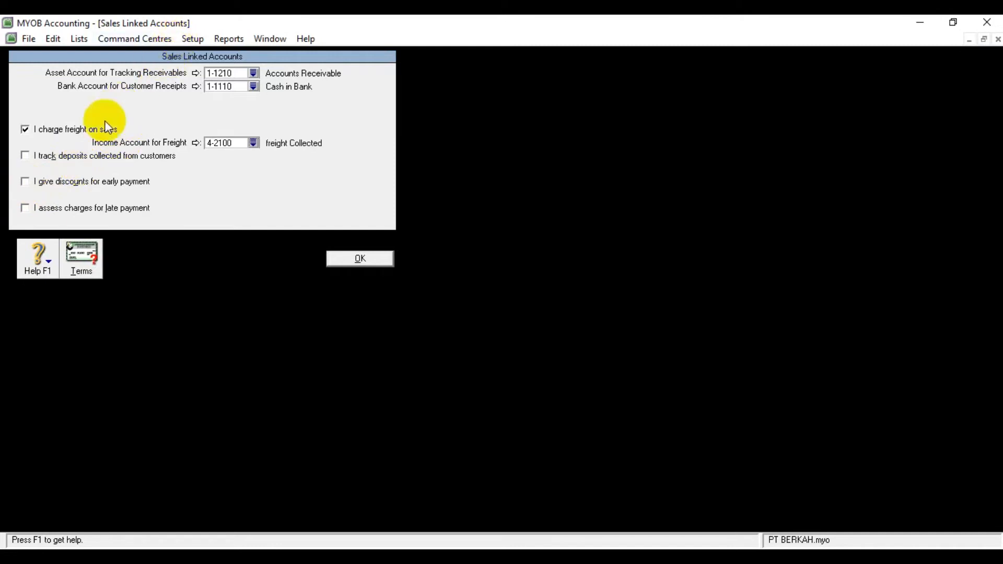
# Step: Enable sales discounts for early payment, link them to account 4-2300 Sales Discount and accept the account-type notice
pyautogui.click(52, 181)
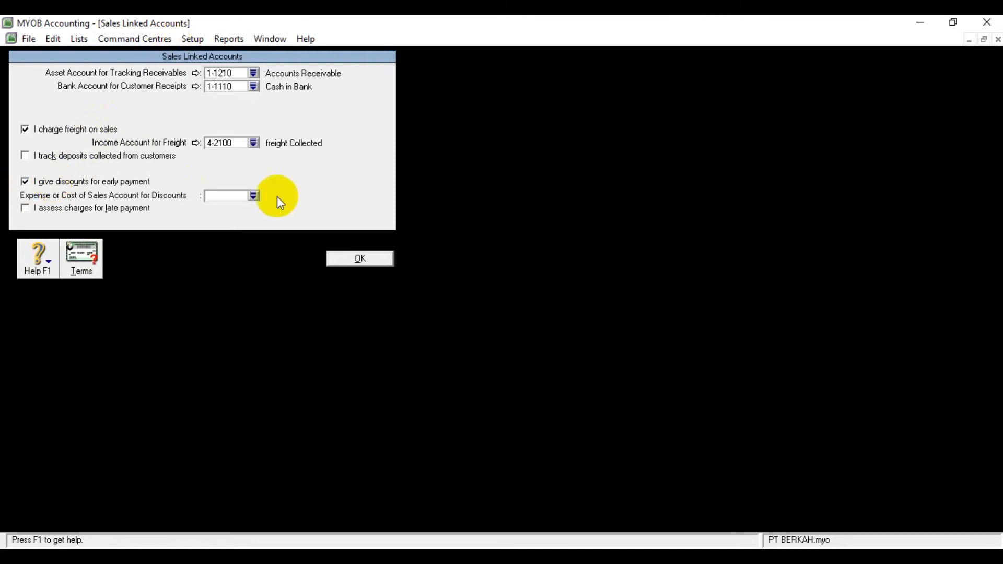
pyautogui.click(255, 196)
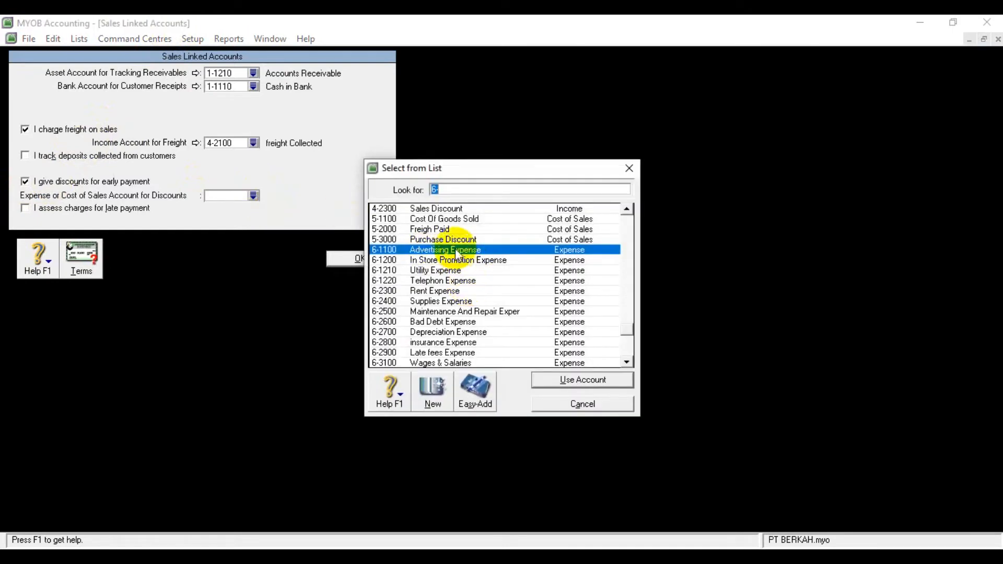
pyautogui.click(446, 209)
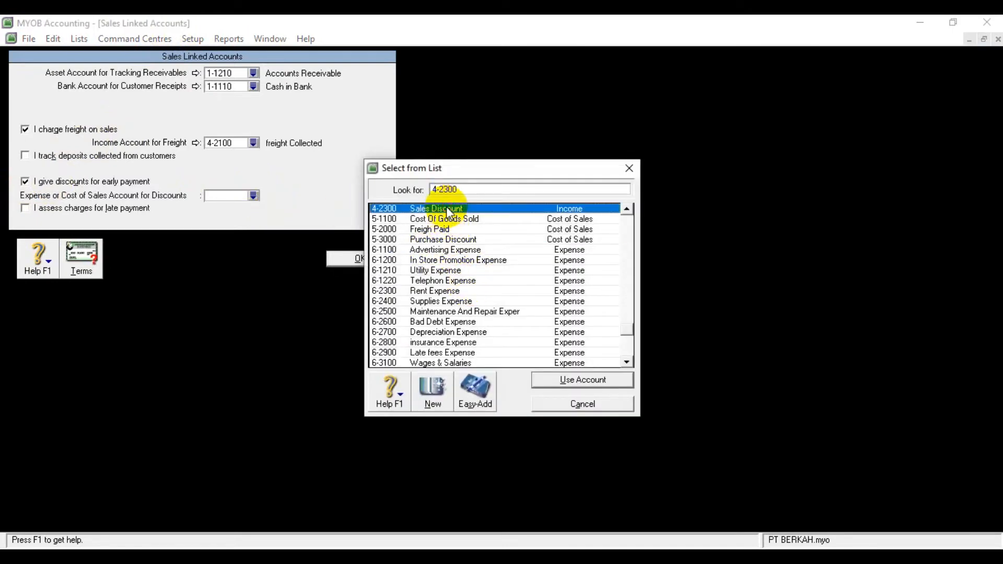
pyautogui.click(575, 380)
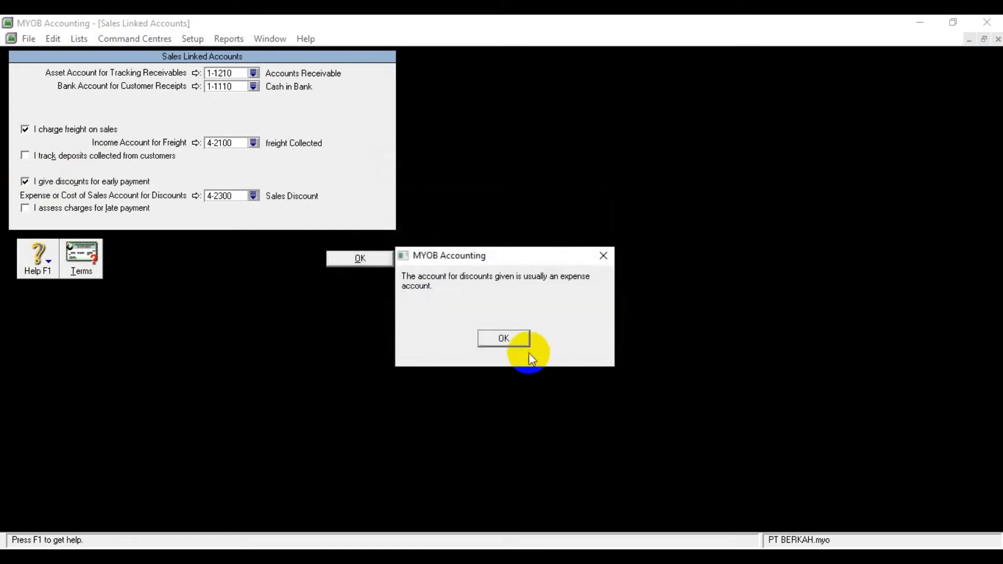
pyautogui.click(513, 335)
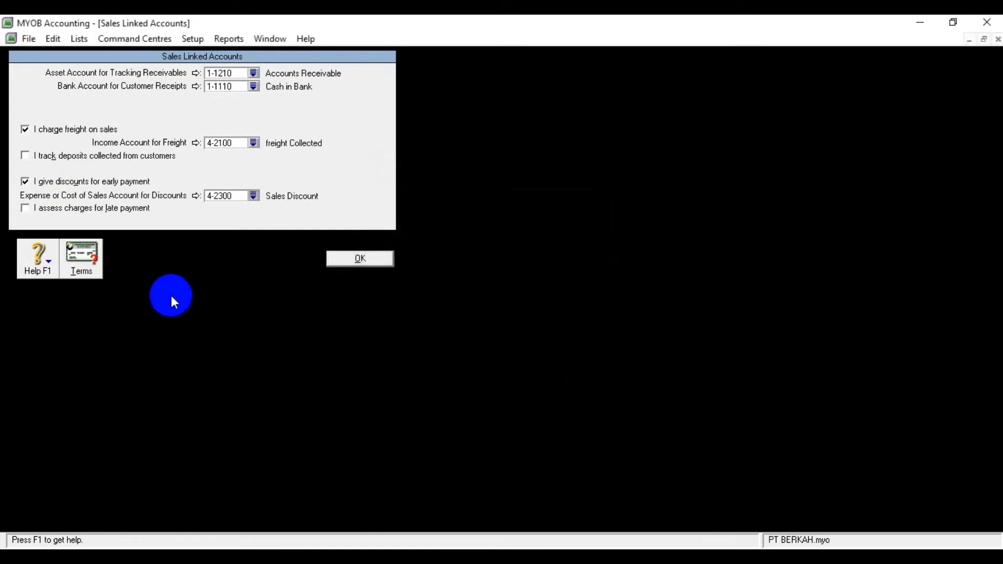
# Step: Enable charges for late payment on sales with income account 4-2200 Late Fee Collected, and confirm the sales linked accounts
pyautogui.click(90, 211)
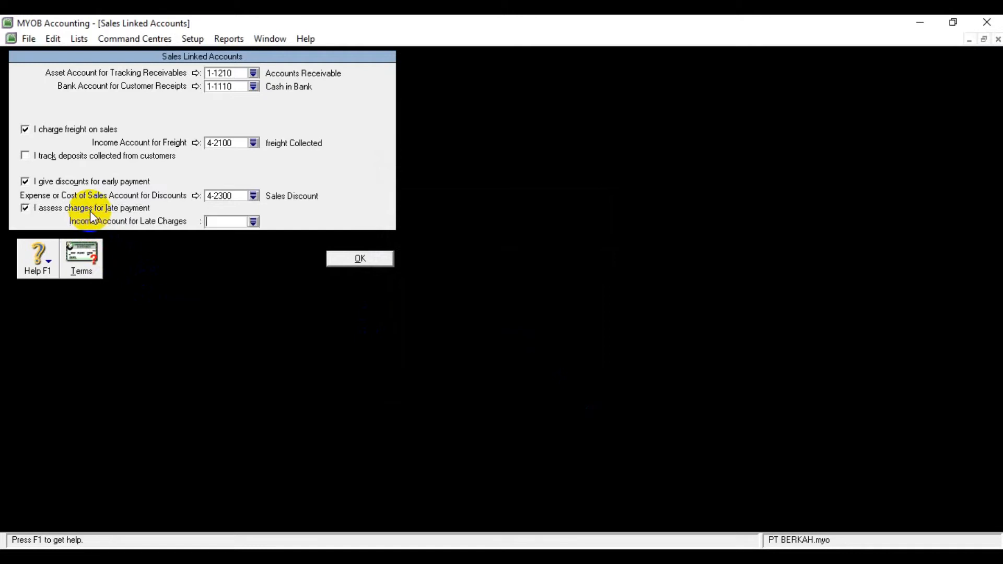
pyautogui.click(253, 221)
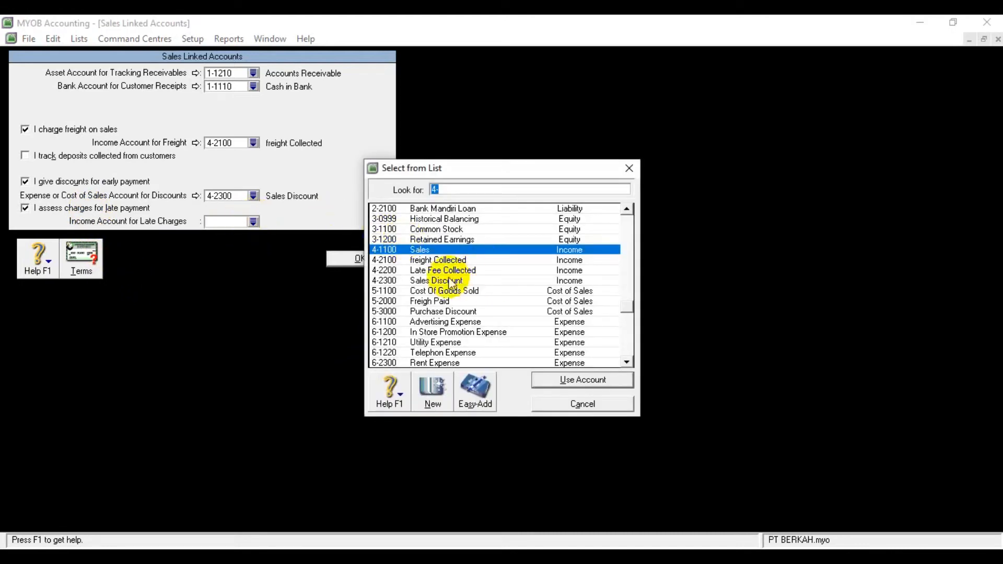
pyautogui.click(439, 270)
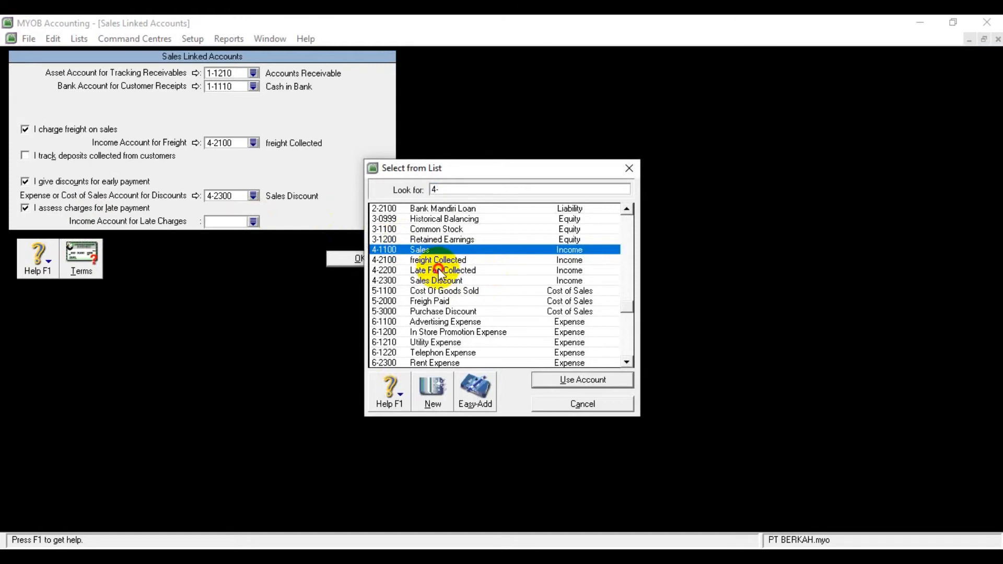
pyautogui.click(587, 380)
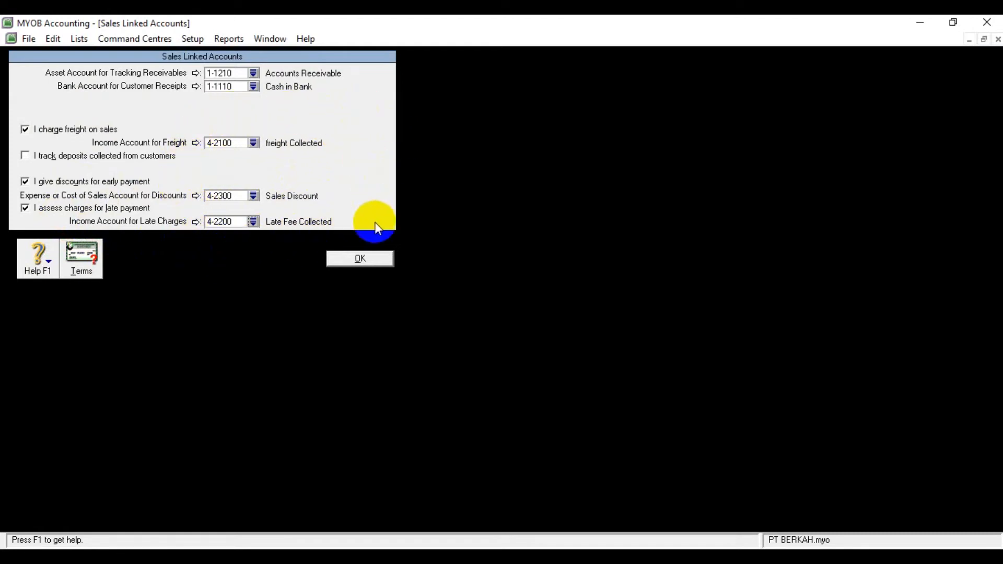
pyautogui.click(372, 258)
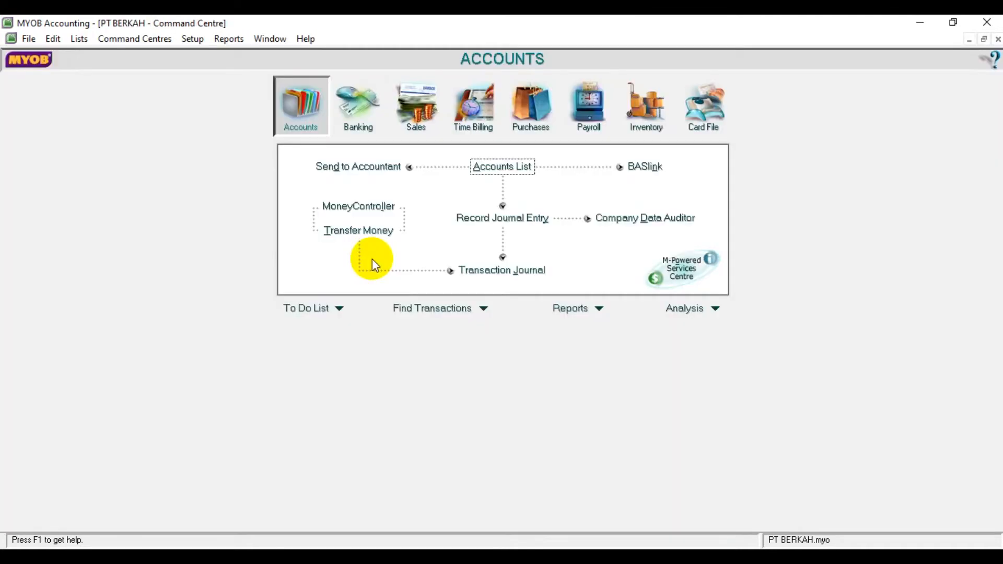
# Step: In the purchases linked accounts, enable freight paid on purchases with cost of sales account 5-2000 Freigh Paid
pyautogui.click(194, 39)
pyautogui.moveTo(213, 87)
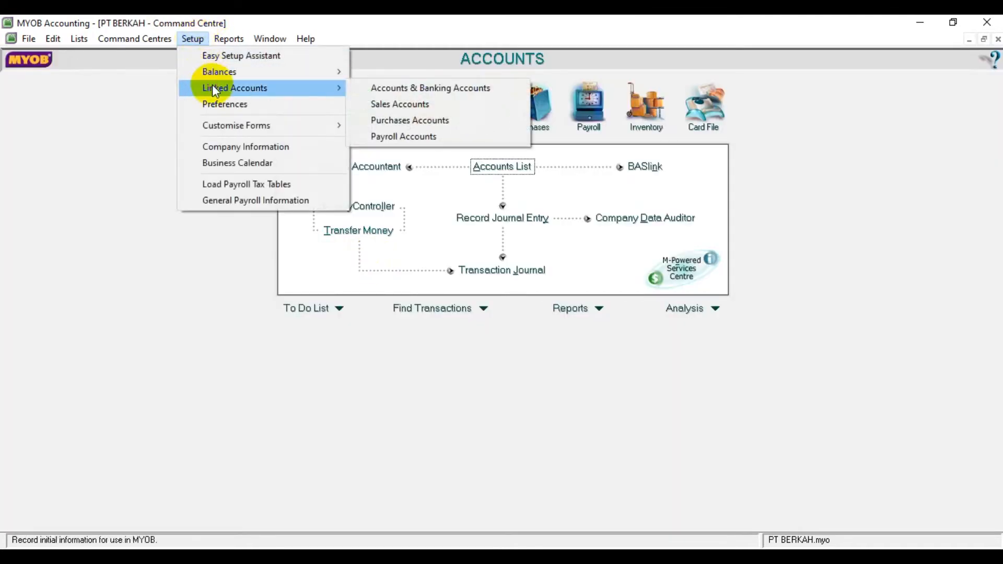
pyautogui.click(381, 121)
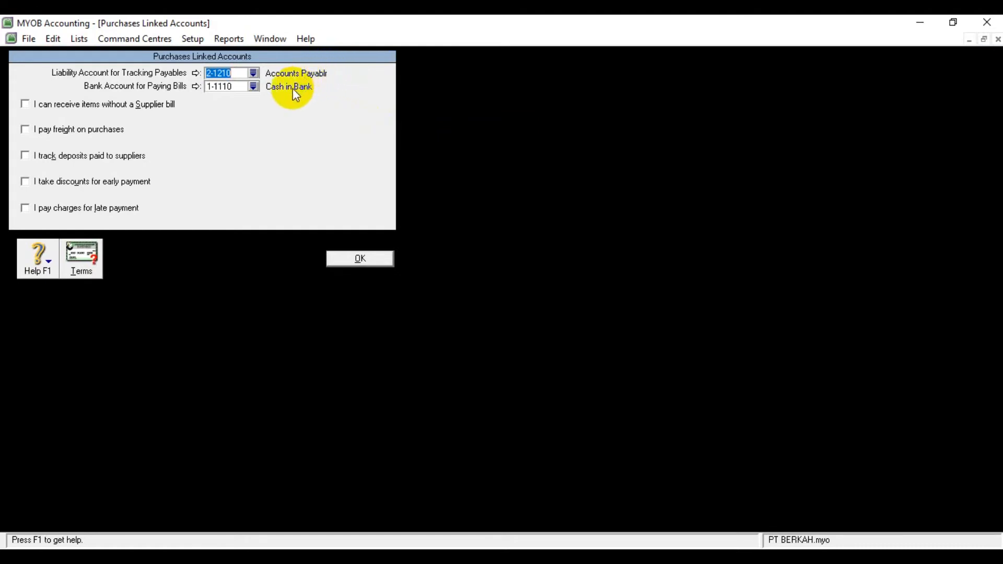
pyautogui.click(51, 137)
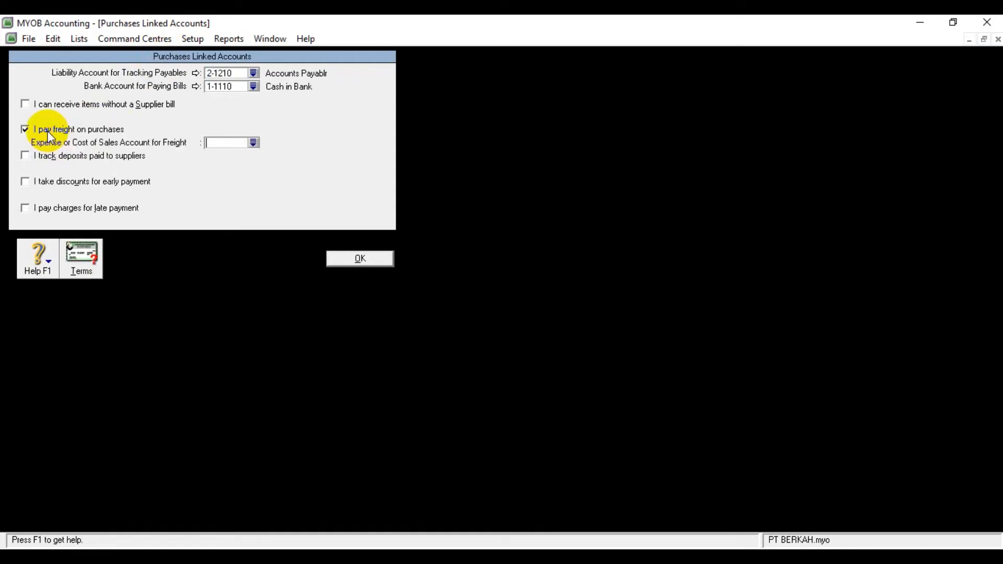
pyautogui.click(254, 142)
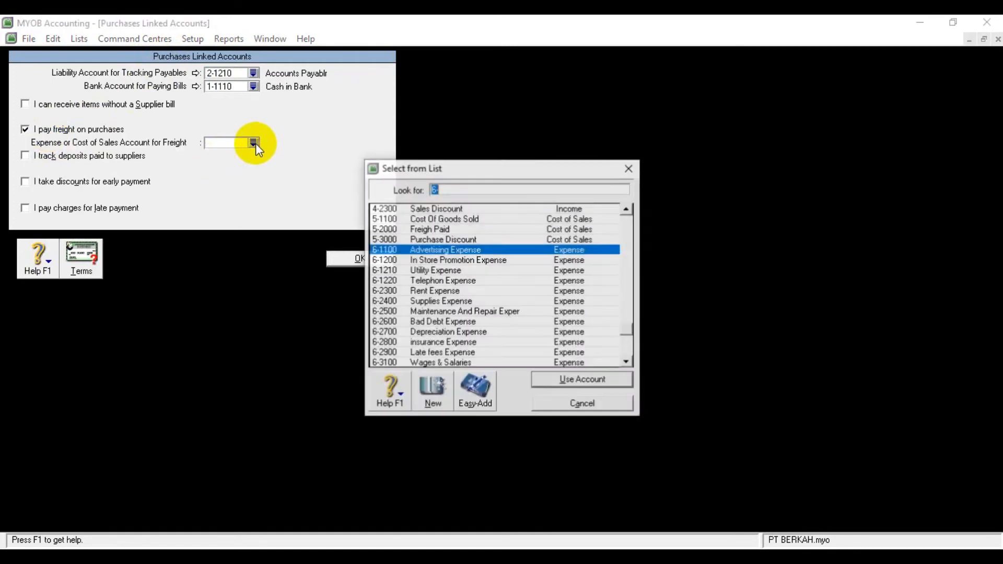
pyautogui.click(408, 229)
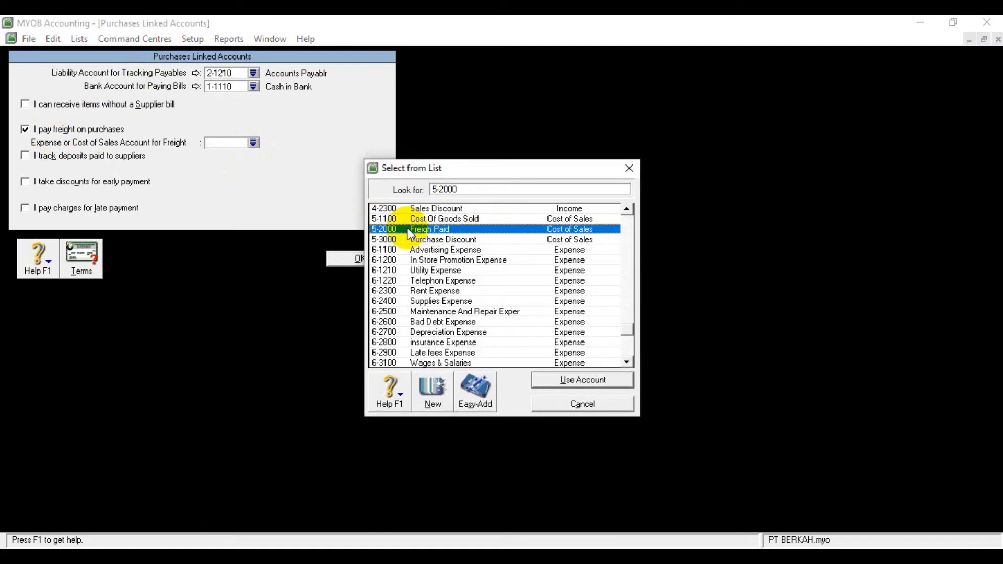
pyautogui.click(558, 380)
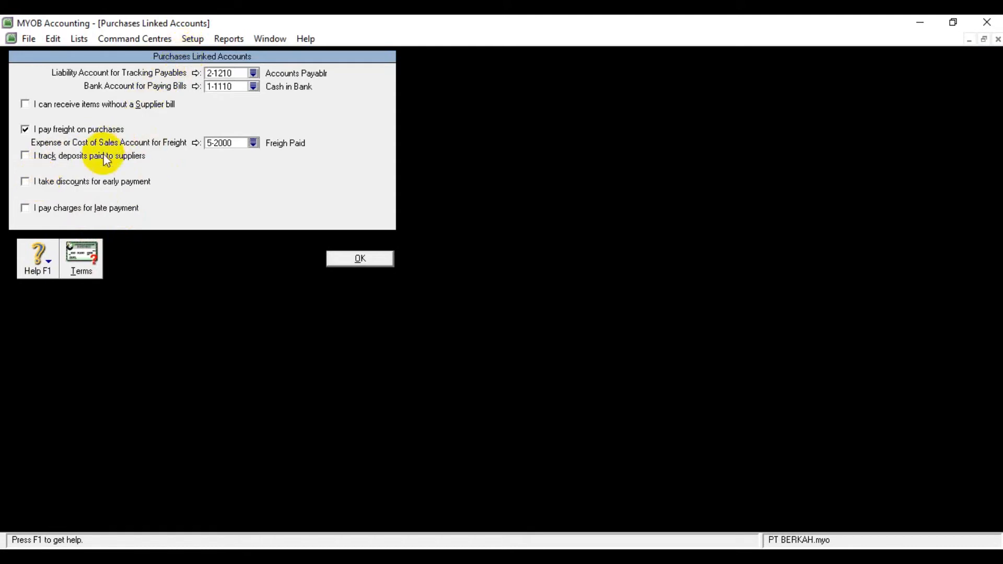
# Step: Enable purchase discounts for early payment and link them to cost of sales account 5-3000 Purchase Discount
pyautogui.click(82, 188)
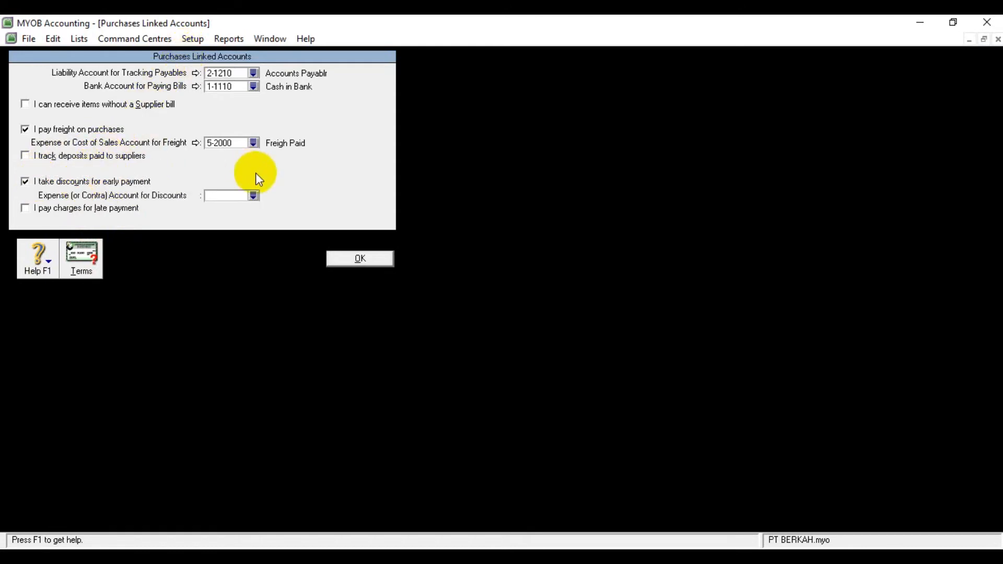
pyautogui.click(249, 197)
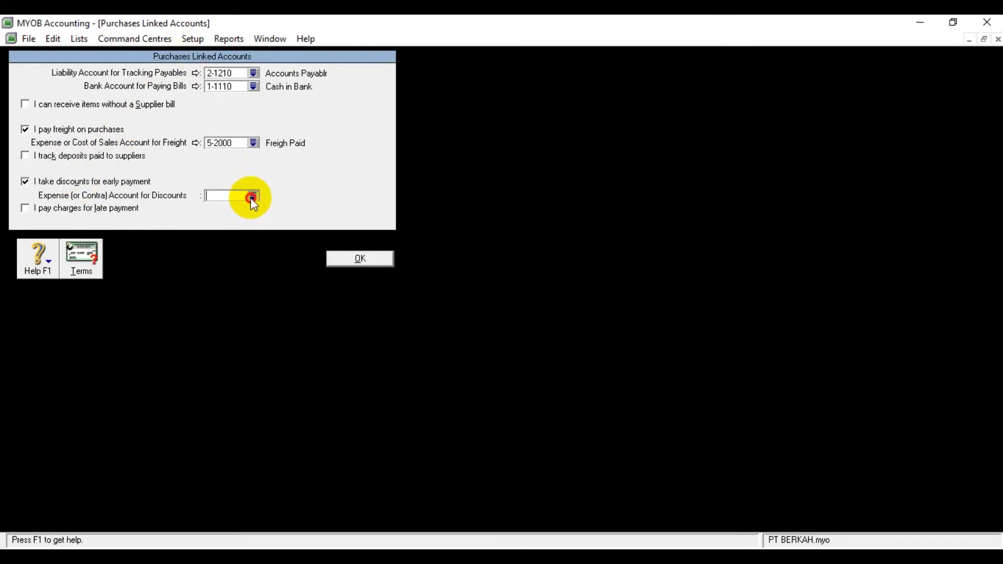
pyautogui.click(252, 197)
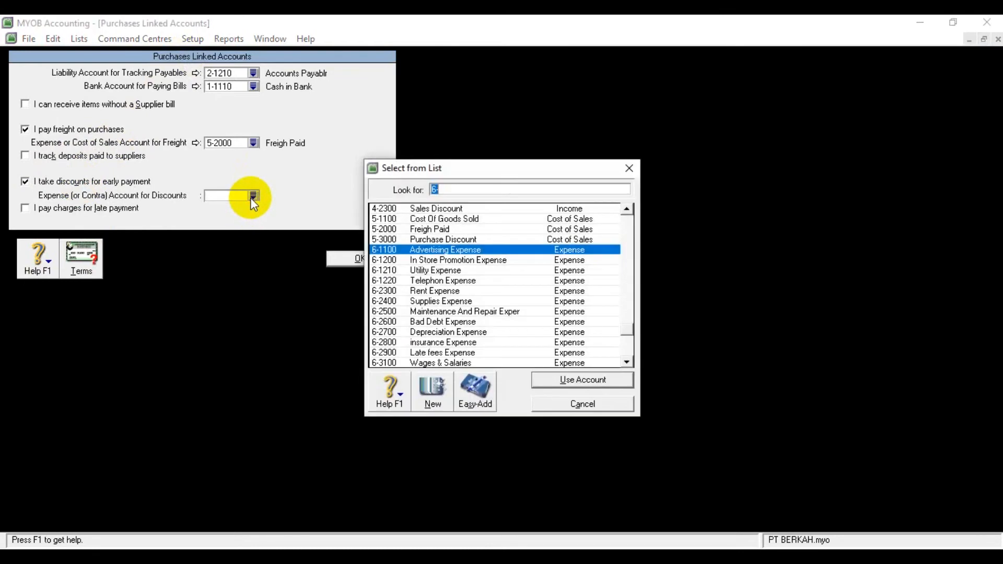
pyautogui.click(413, 239)
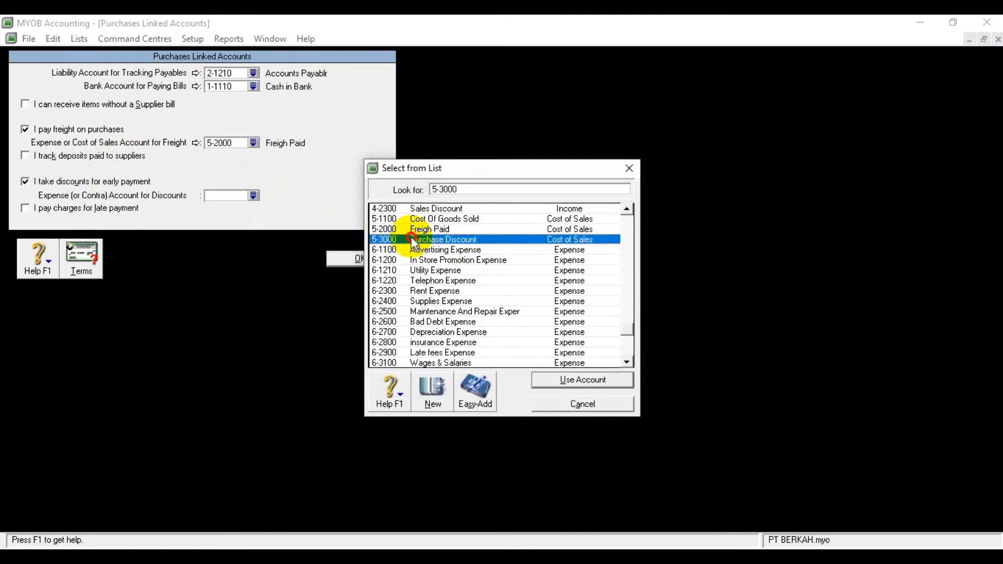
pyautogui.click(547, 380)
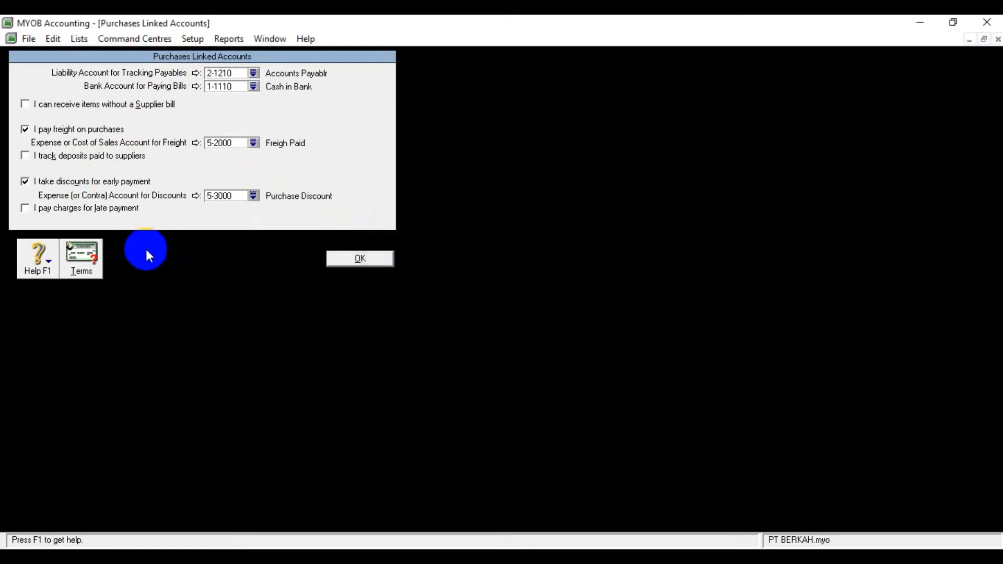
# Step: Enable charges paid for late payment with expense account 6-2900 Late fees Expense, and confirm the purchases linked accounts
pyautogui.click(115, 209)
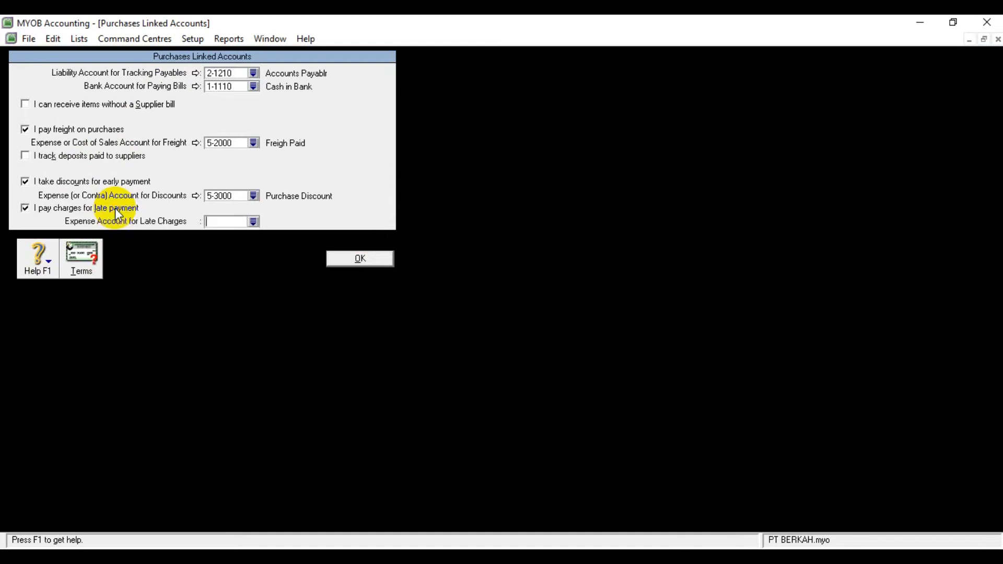
pyautogui.click(256, 221)
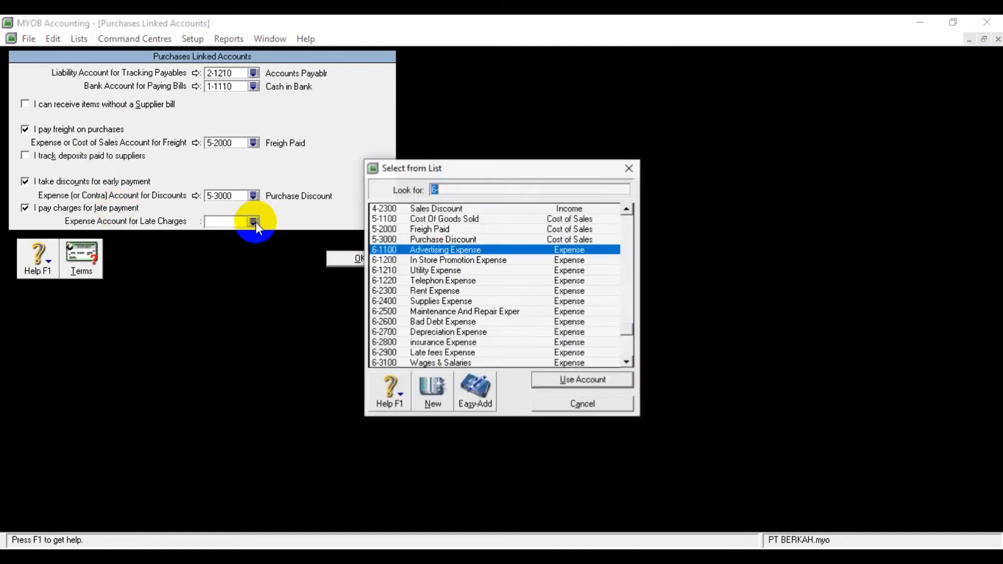
pyautogui.click(483, 352)
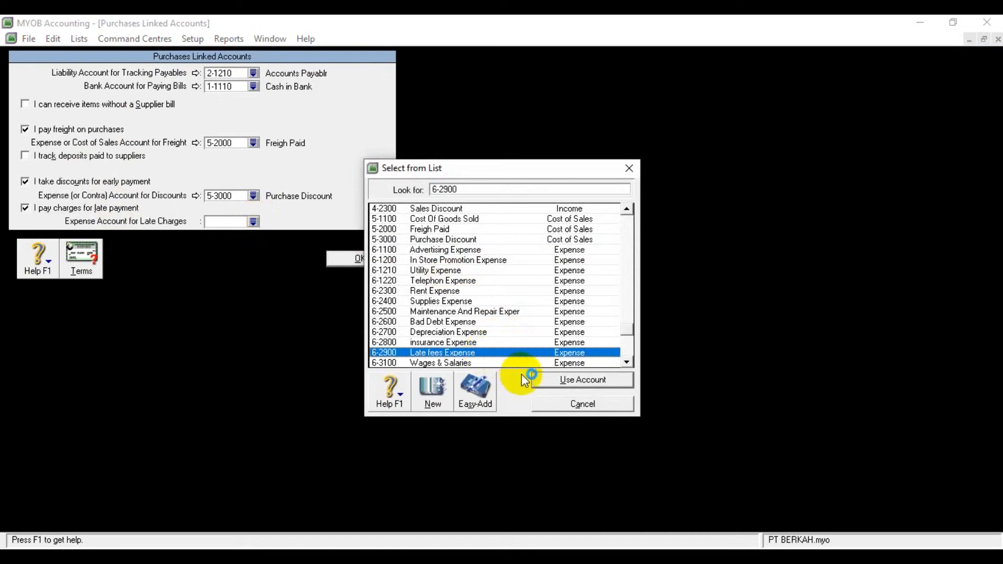
pyautogui.click(540, 380)
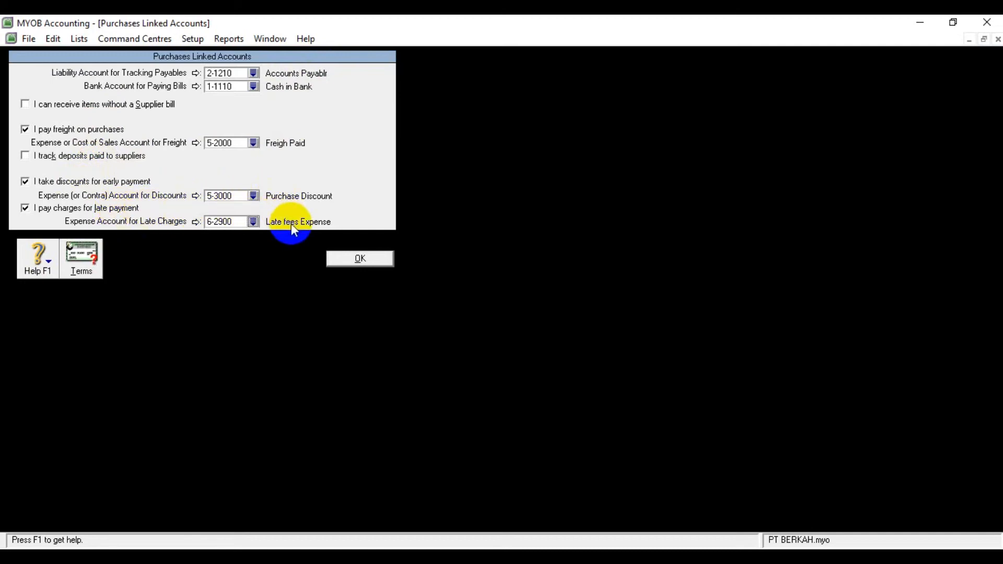
pyautogui.click(341, 258)
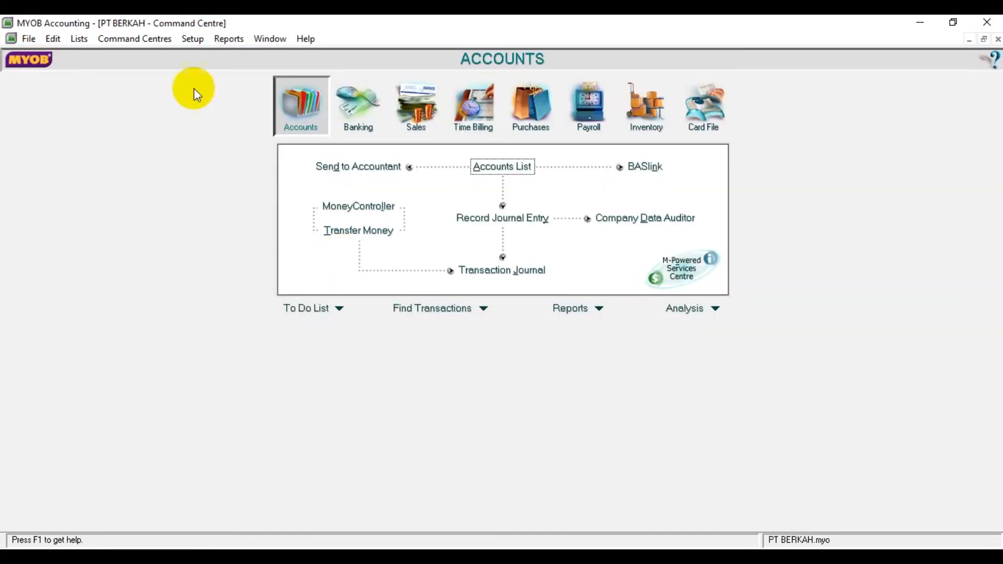
# Step: In the payroll linked accounts, set the bank account for cash payments to 1-1120 Petty Cash and confirm
pyautogui.click(199, 42)
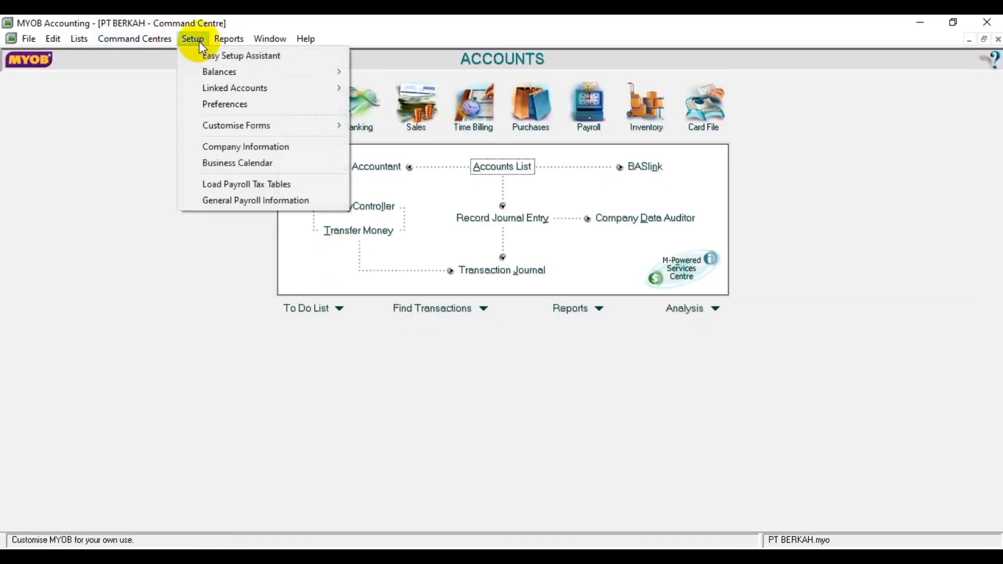
pyautogui.moveTo(238, 92)
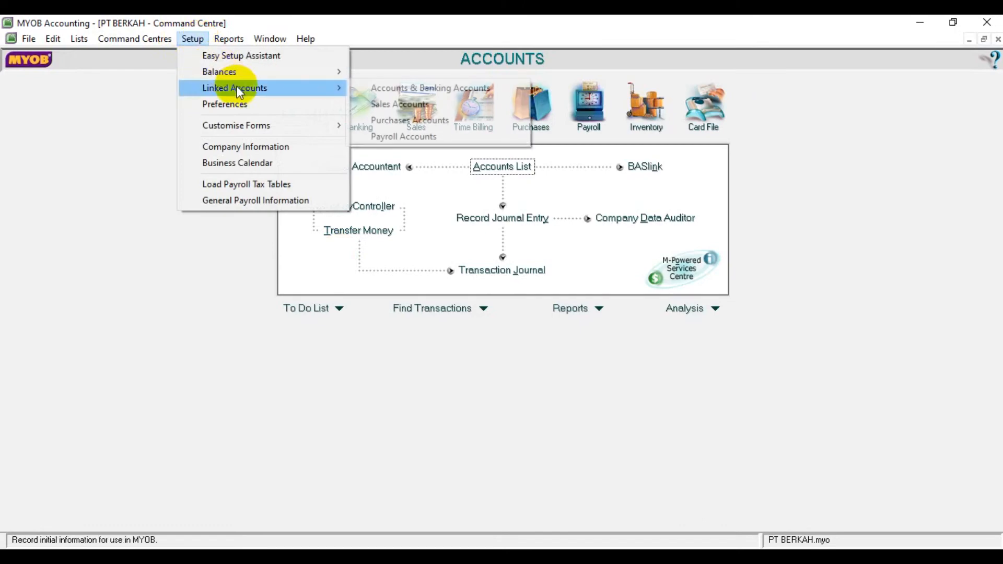
pyautogui.click(436, 136)
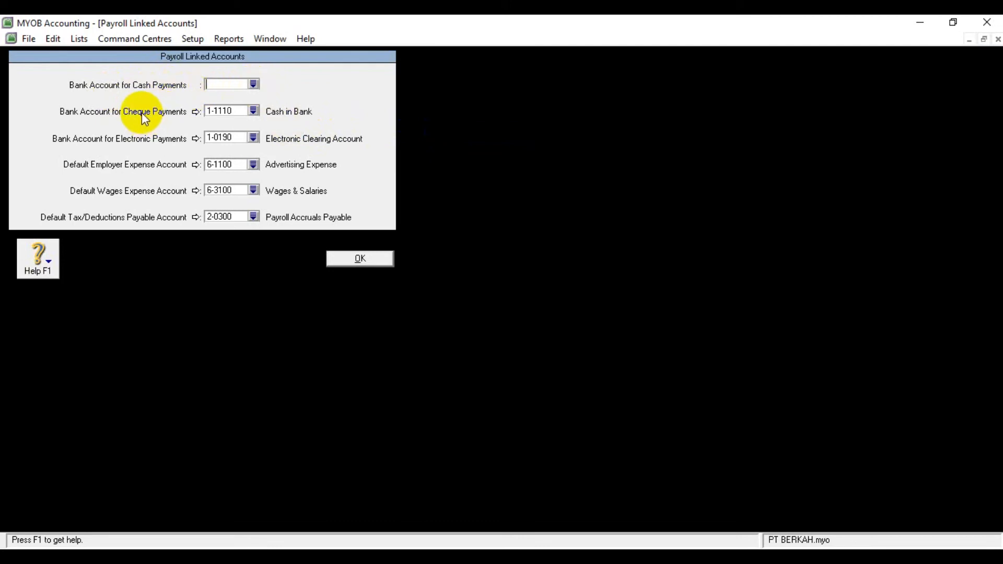
pyautogui.click(253, 84)
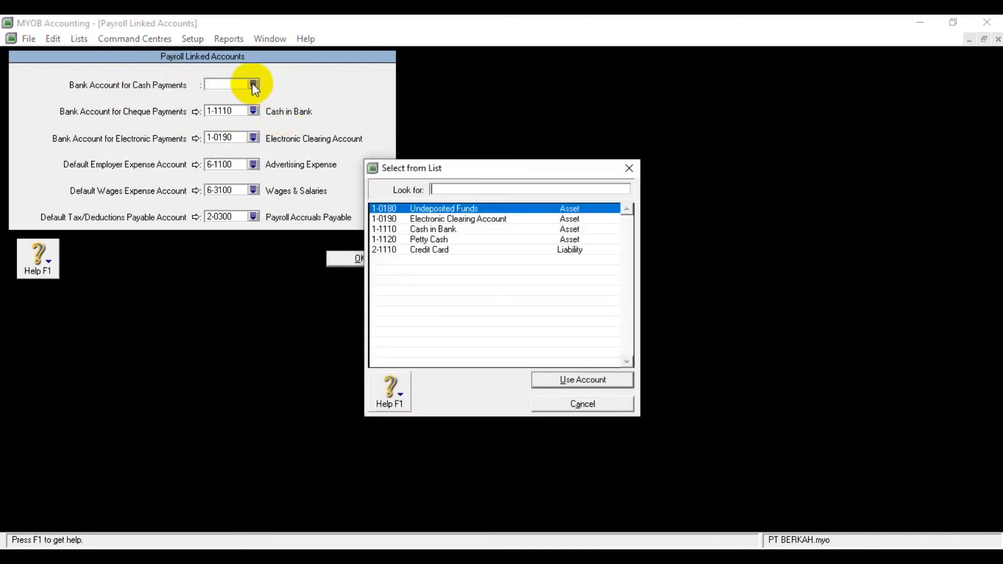
pyautogui.click(434, 241)
pyautogui.click(610, 378)
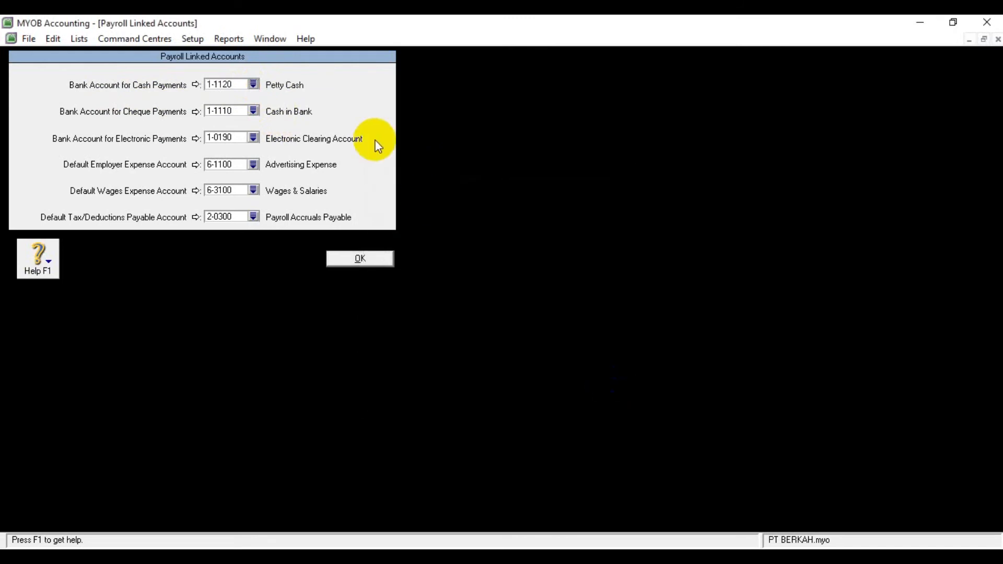
pyautogui.click(374, 259)
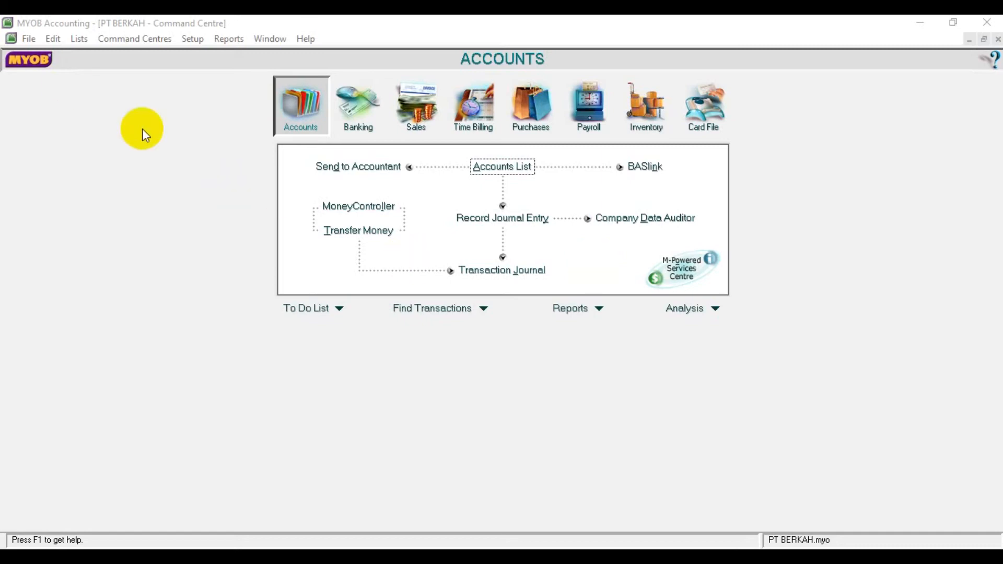
# Step: Open the tax code list and delete the tax codes EXP, FRE, GCA and INP
pyautogui.click(79, 39)
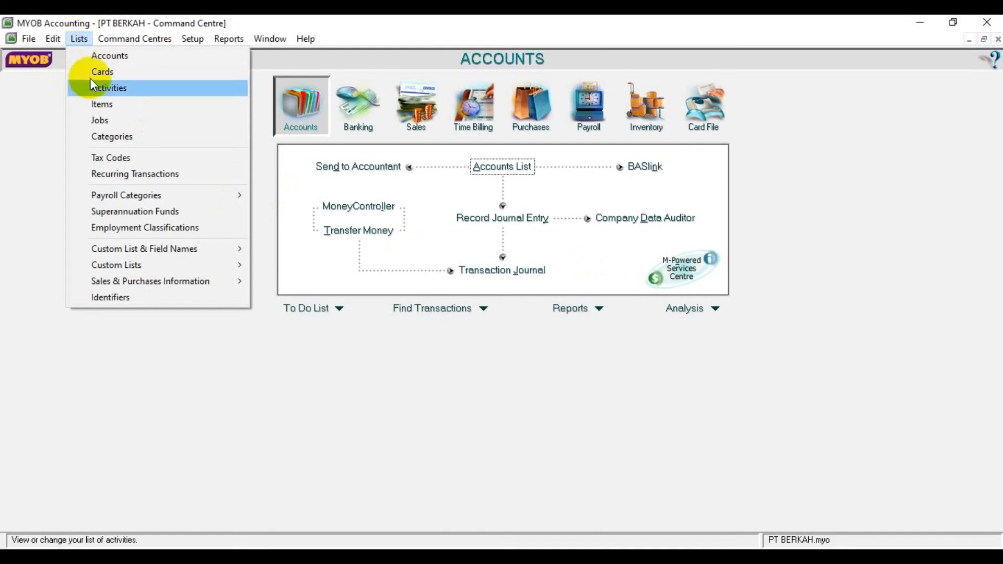
pyautogui.click(111, 157)
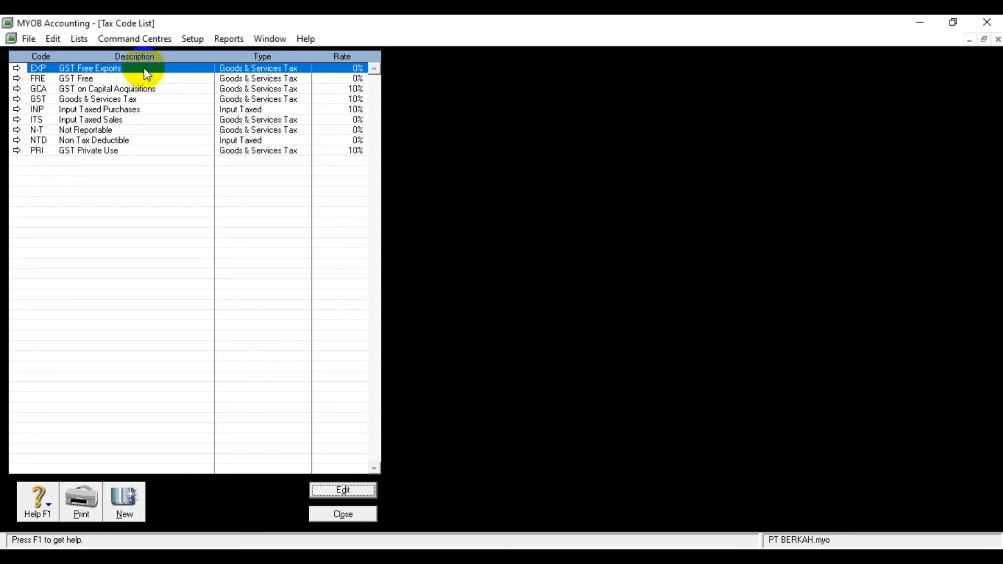
pyautogui.rightClick(121, 92)
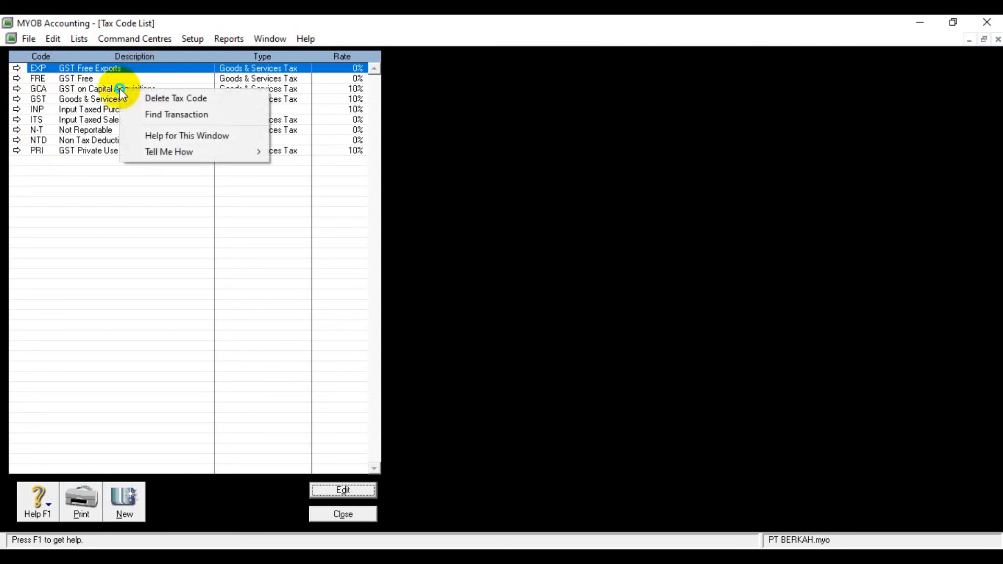
pyautogui.click(149, 98)
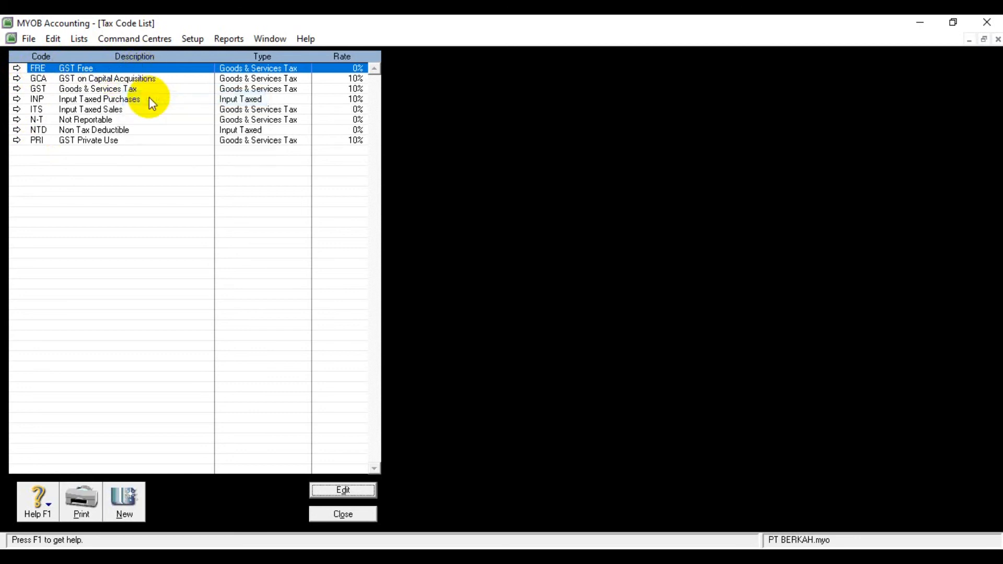
pyautogui.rightClick(150, 65)
pyautogui.click(171, 73)
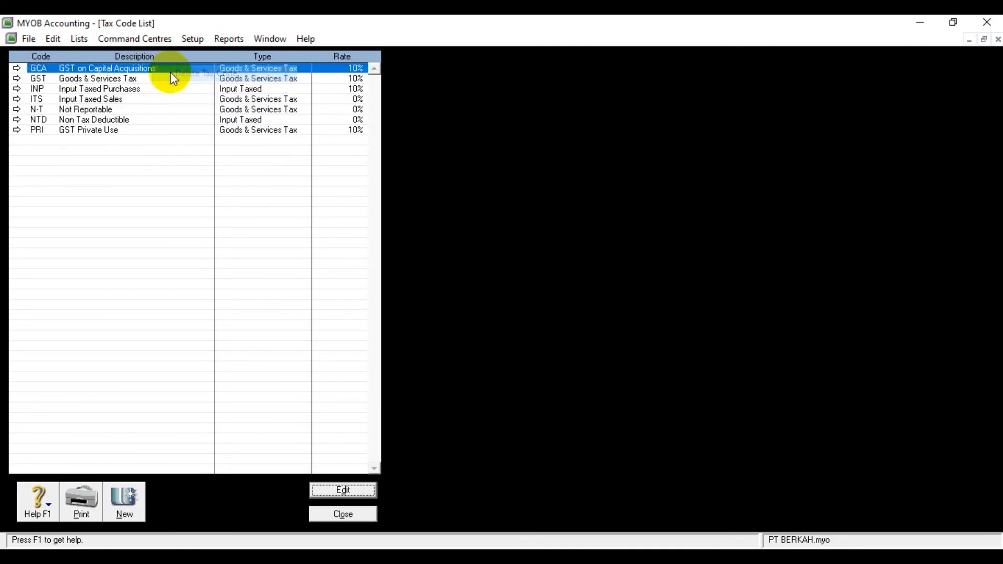
pyautogui.rightClick(170, 69)
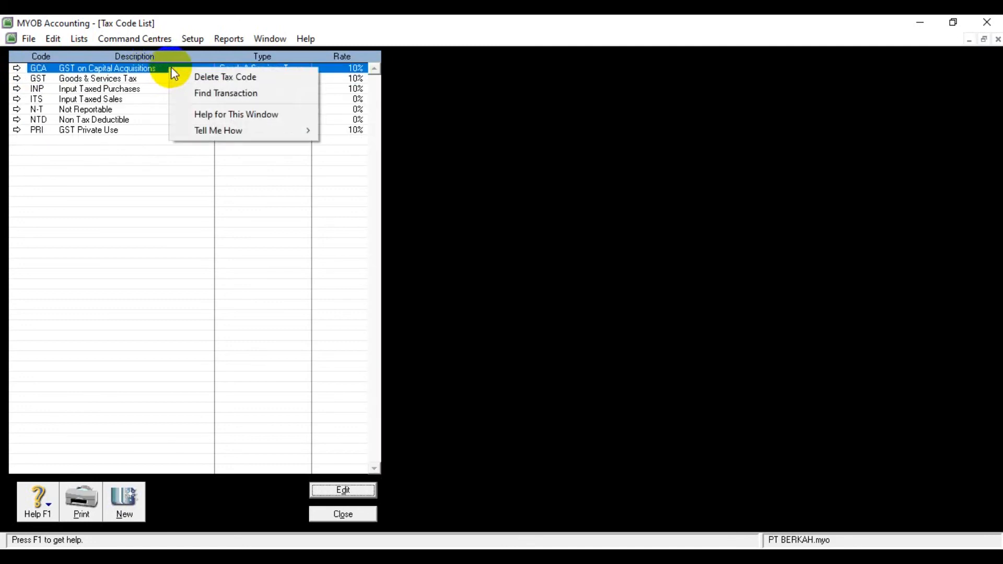
pyautogui.click(197, 78)
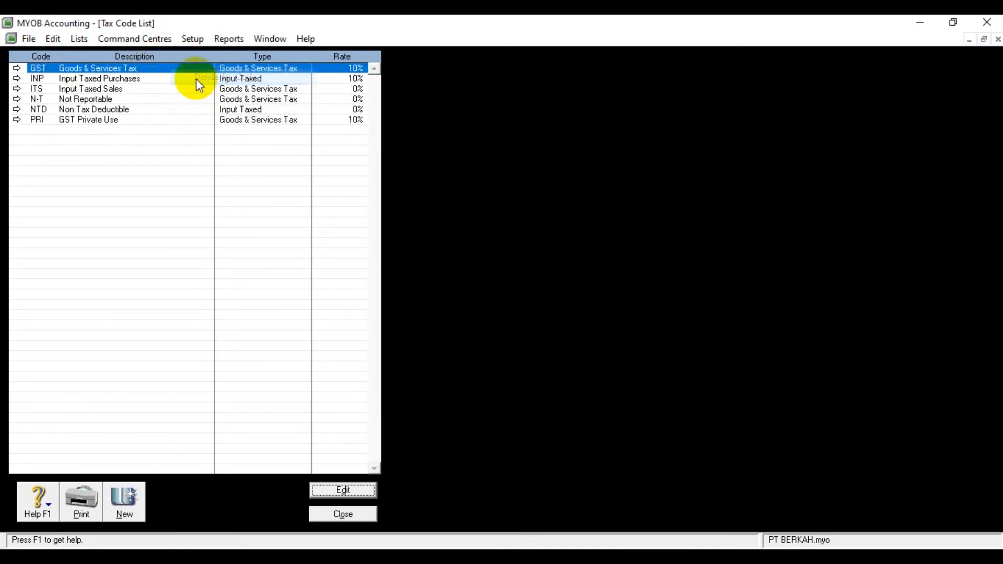
pyautogui.click(156, 81)
pyautogui.rightClick(155, 79)
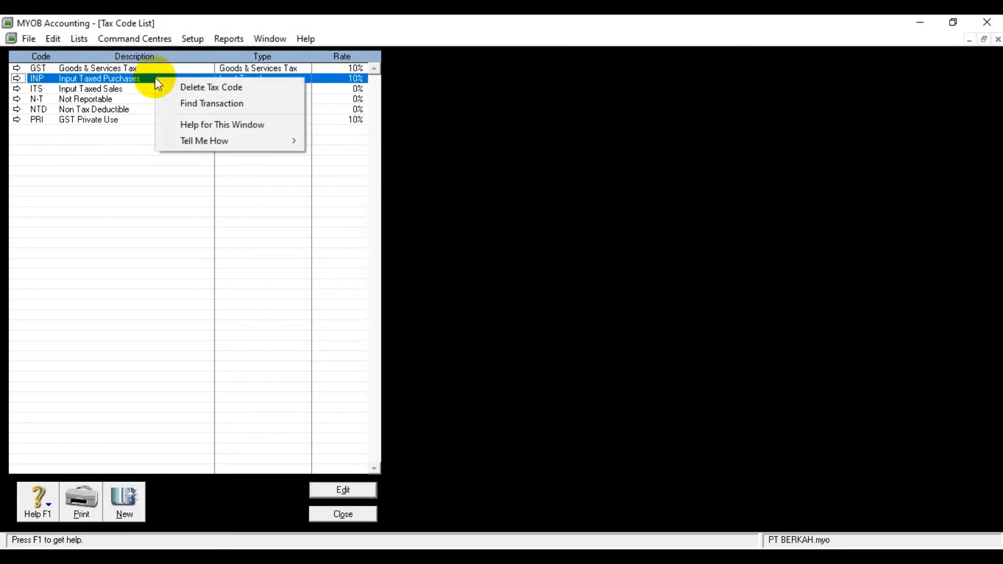
pyautogui.click(173, 86)
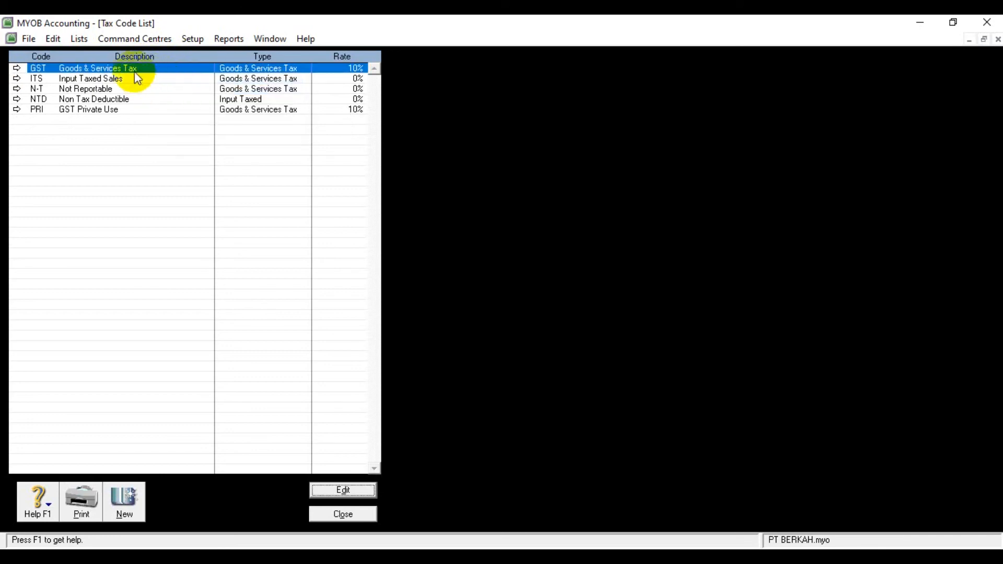
# Step: Delete the tax codes PRI (GST Private Use), NTD (Non Tax Deductible) and ITS (Input Taxed Sales)
pyautogui.click(127, 109)
pyautogui.rightClick(127, 106)
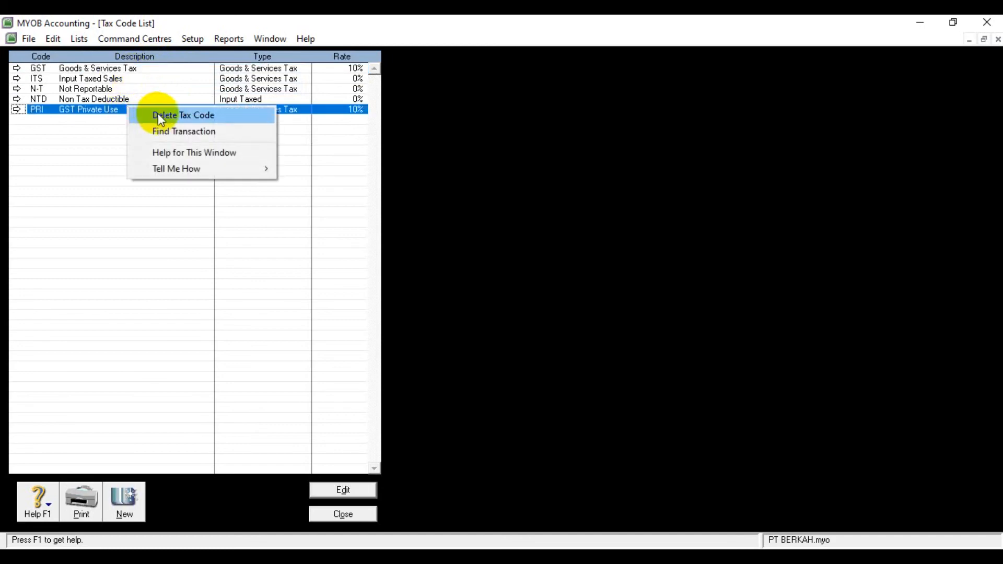
pyautogui.click(158, 114)
pyautogui.click(146, 99)
pyautogui.rightClick(146, 98)
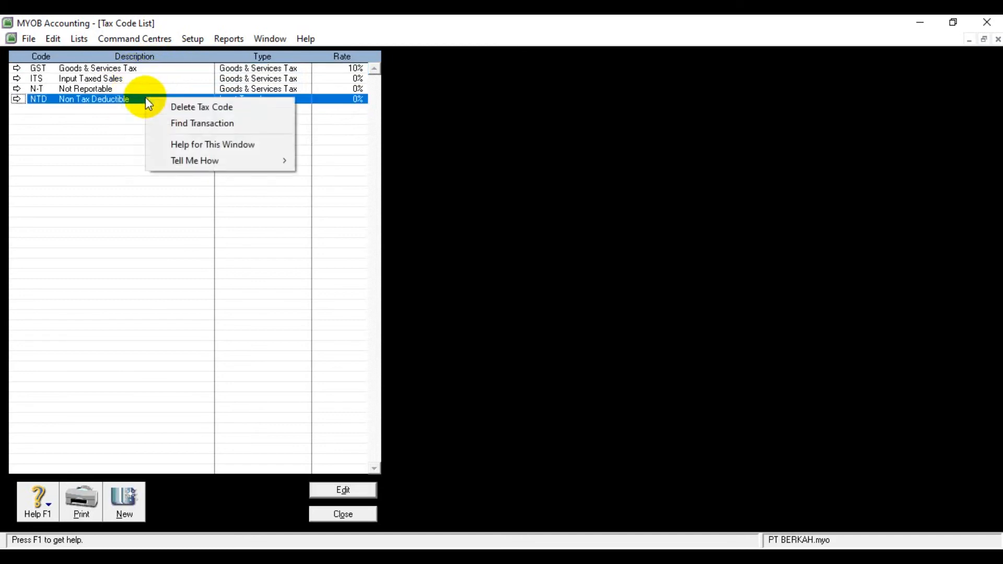
pyautogui.click(167, 105)
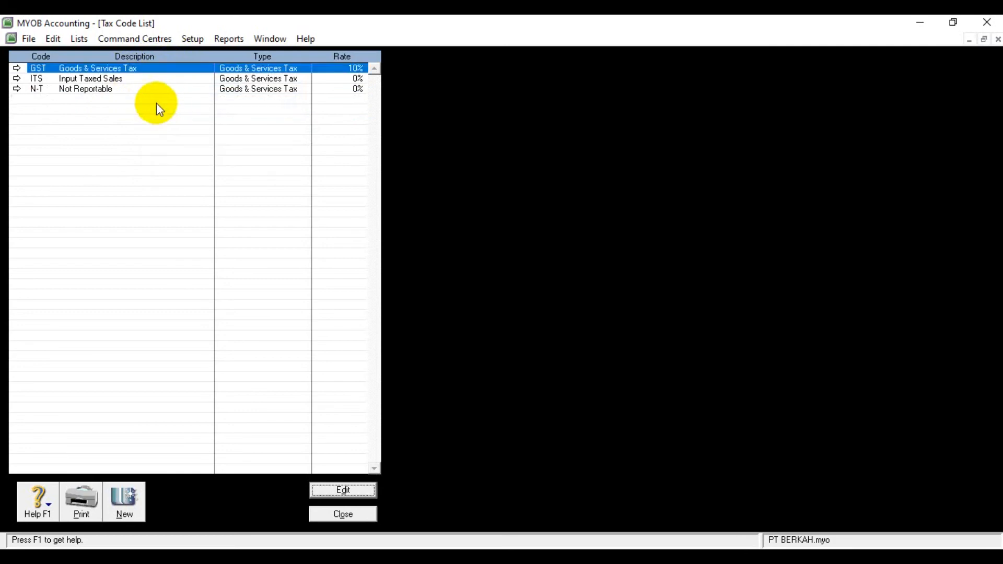
pyautogui.click(130, 79)
pyautogui.rightClick(130, 78)
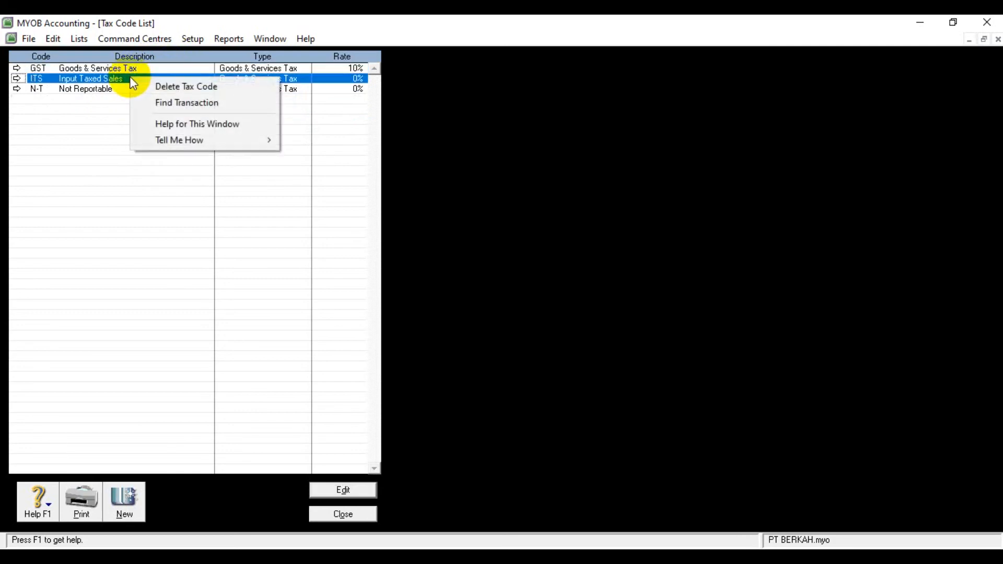
pyautogui.click(155, 92)
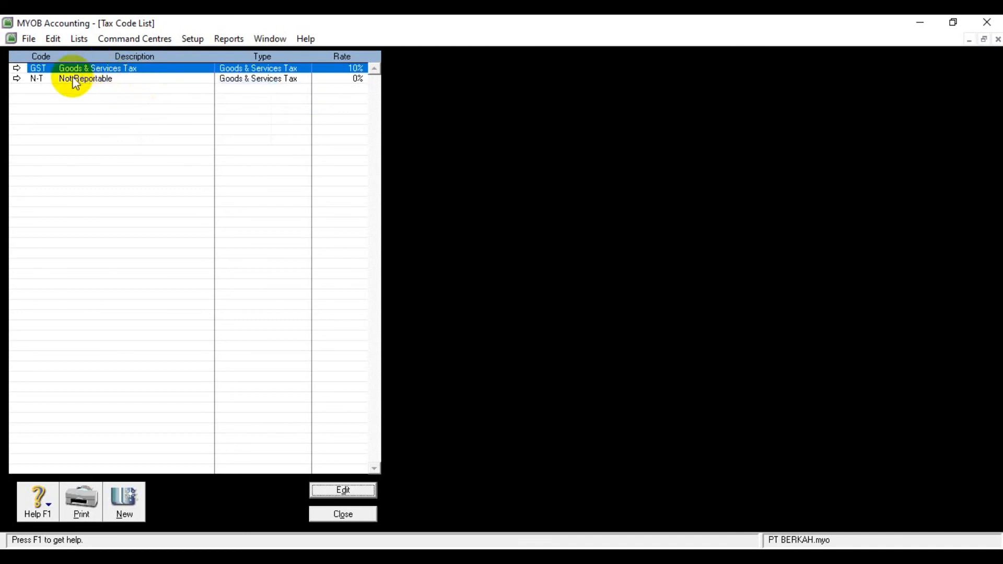
# Step: Change the GST tax code to PPN, accept the replacement notice, and set its description to Pajak Pertambahan Nilai
pyautogui.click(17, 69)
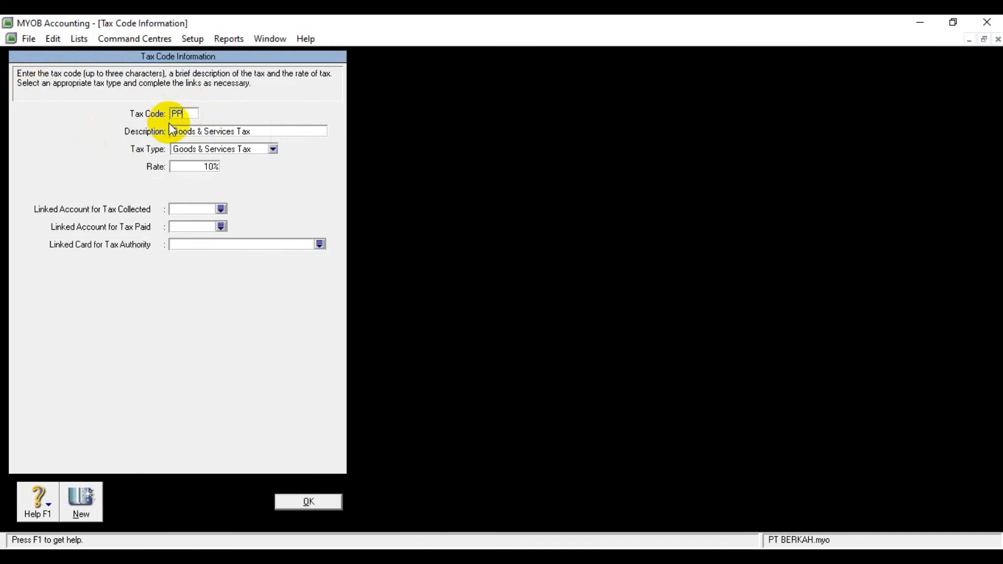
pyautogui.write('PPN')
pyautogui.press('Tab')
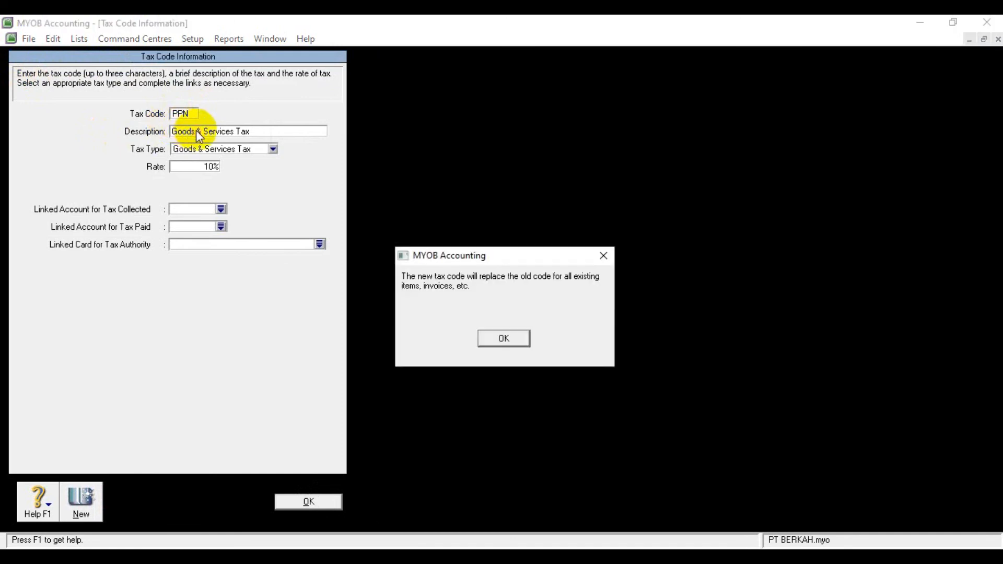
pyautogui.click(523, 338)
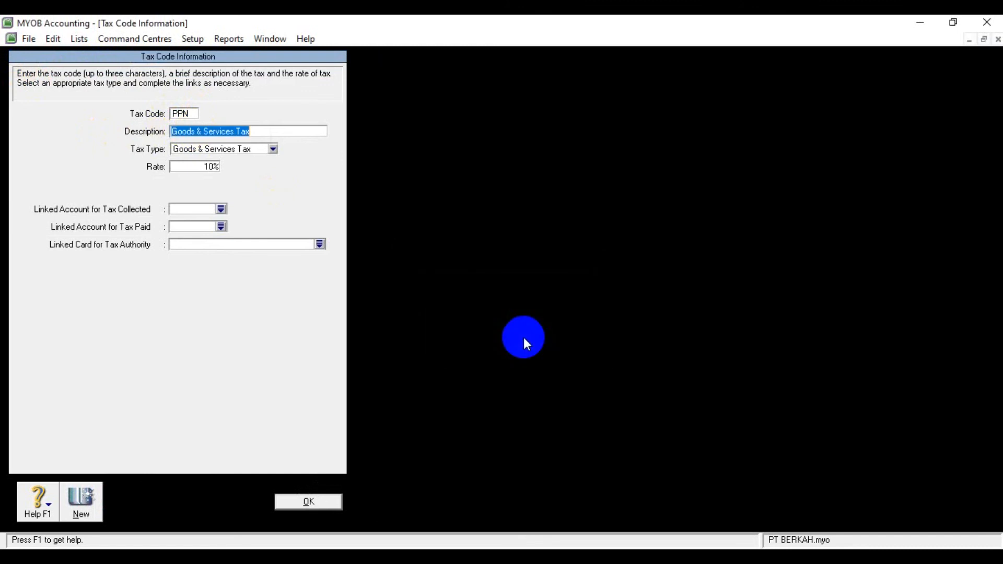
pyautogui.write('P')
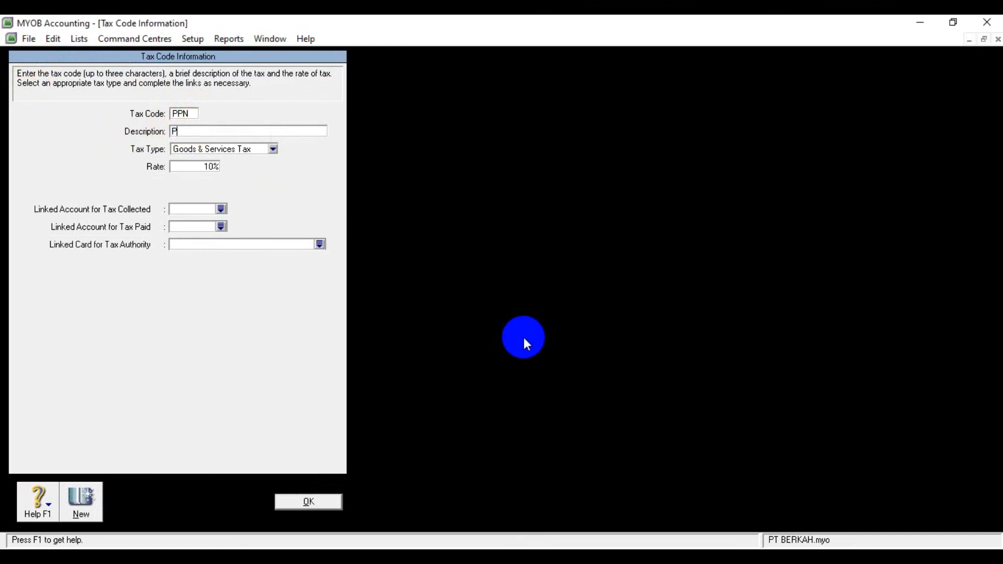
pyautogui.write('ajak Pertambahan Nilai')
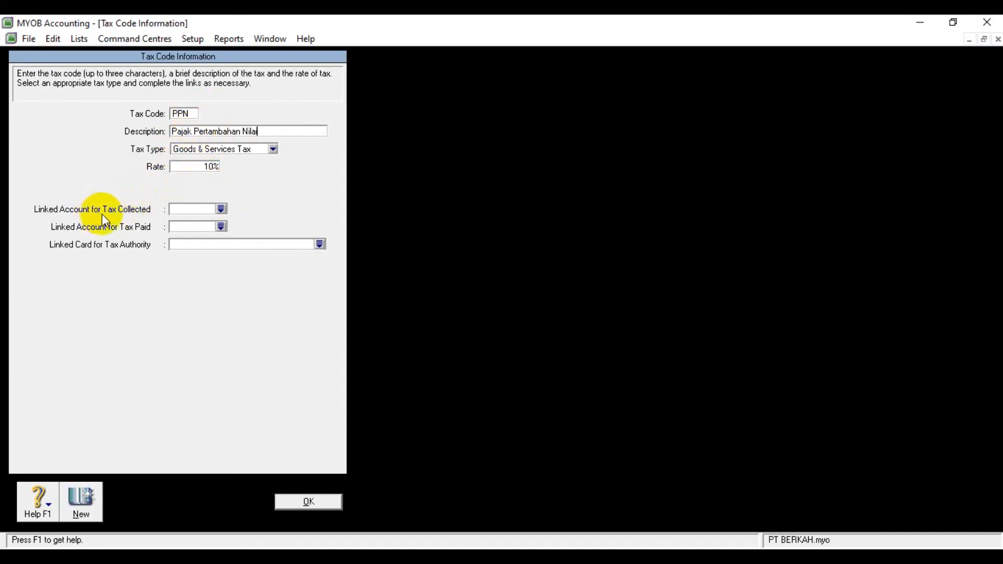
# Step: Link the PPN tax code to 2-1310 PPN Outcome for tax collected and 2-1320 PPN Income for tax paid, and confirm
pyautogui.click(222, 208)
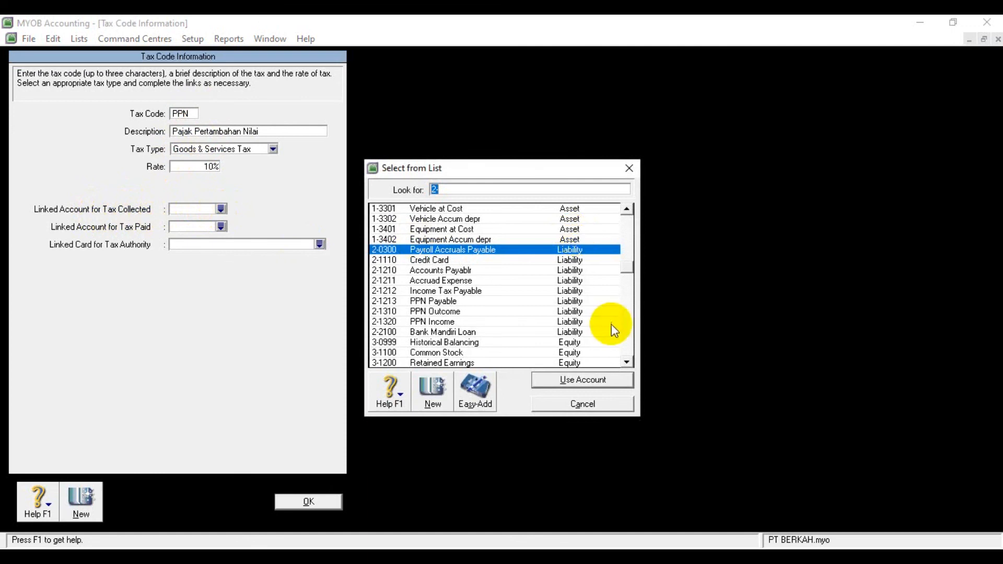
pyautogui.click(459, 310)
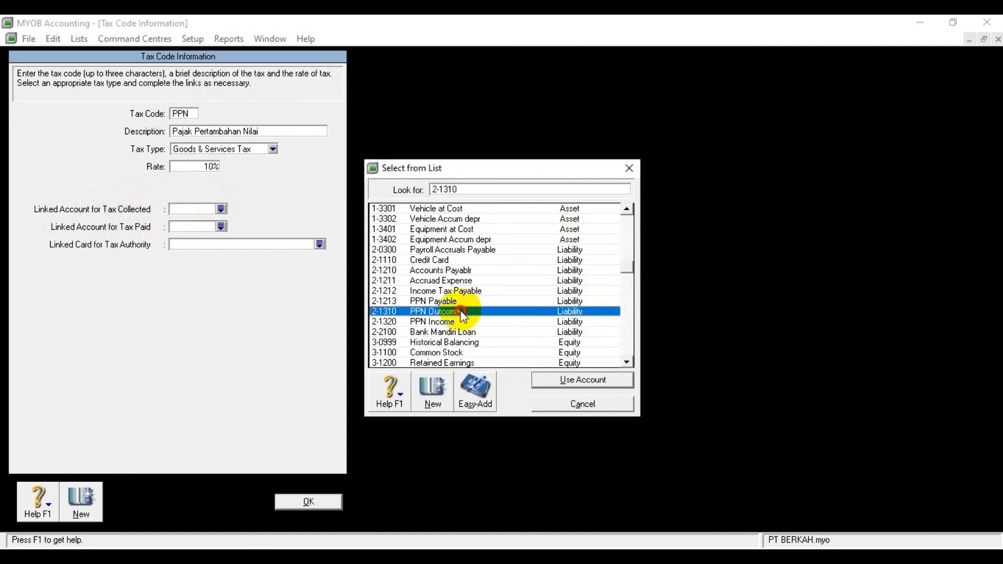
pyautogui.click(575, 380)
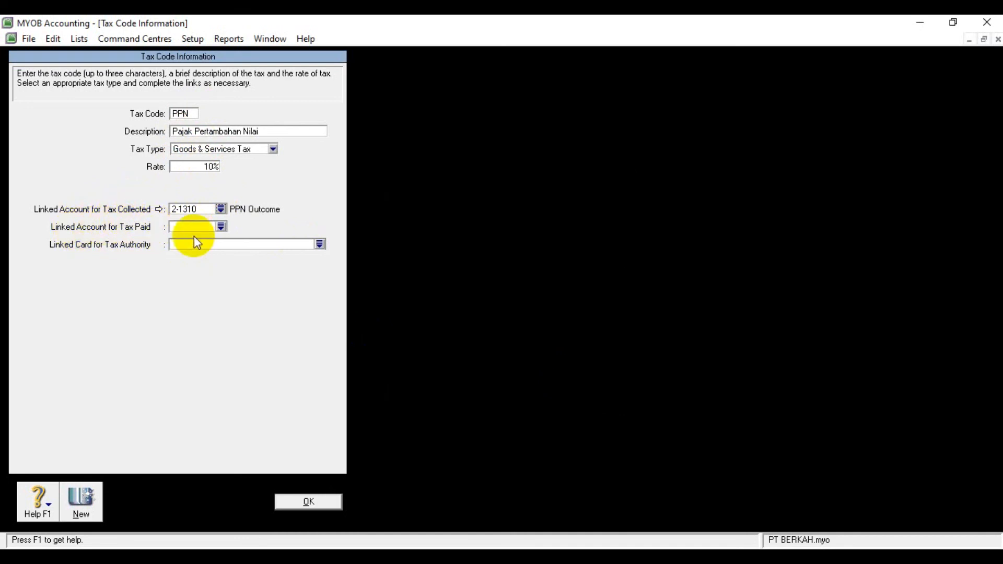
pyautogui.click(221, 227)
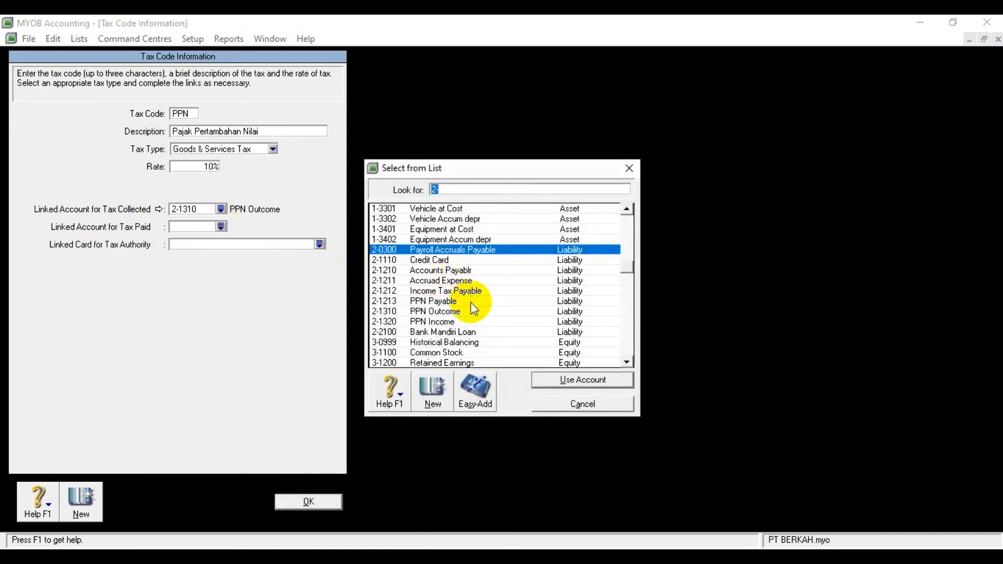
pyautogui.click(459, 323)
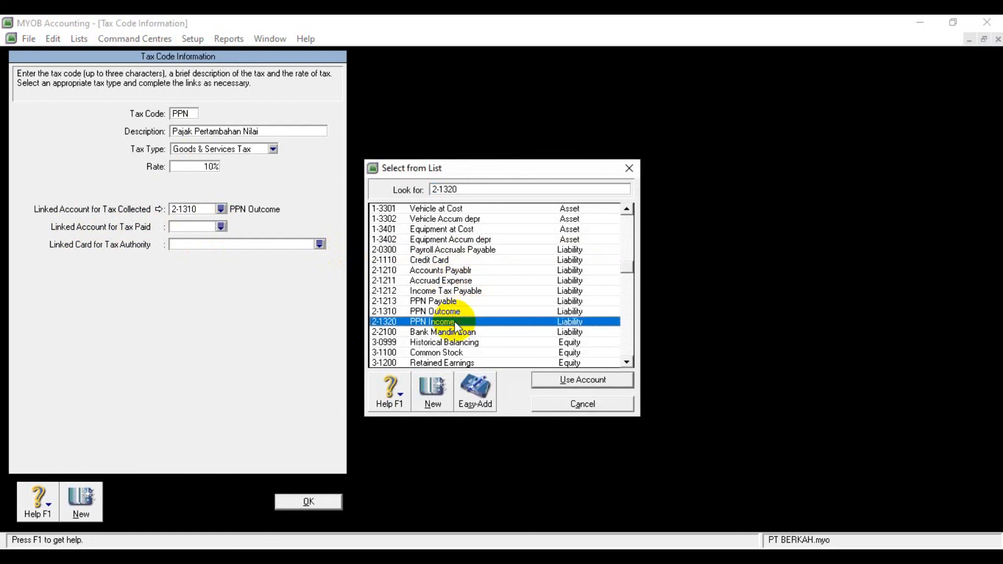
pyautogui.click(543, 380)
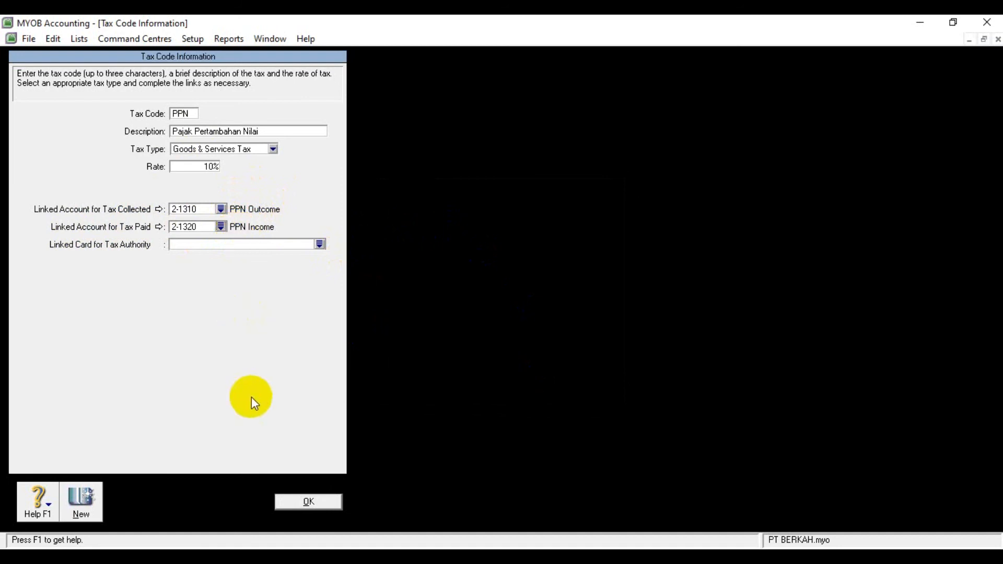
pyautogui.click(287, 504)
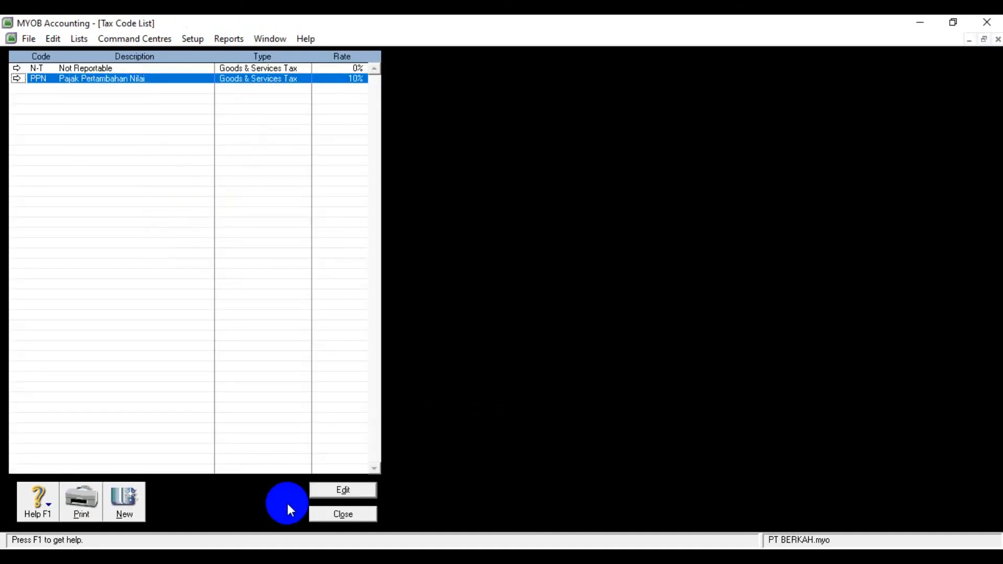
# Step: Open the N-T tax code and set its description to Tidak Kena Pajak
pyautogui.click(17, 68)
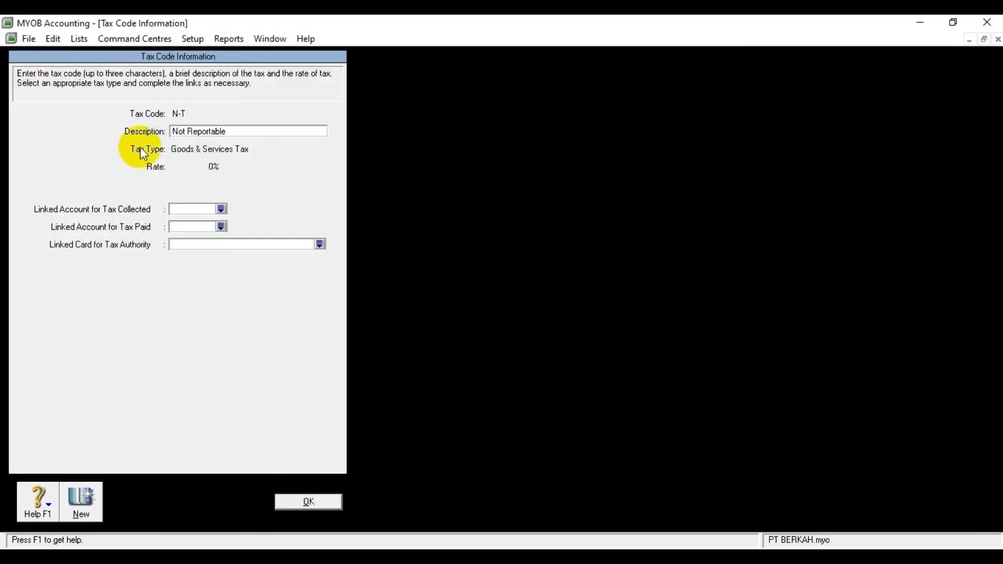
pyautogui.click(190, 133)
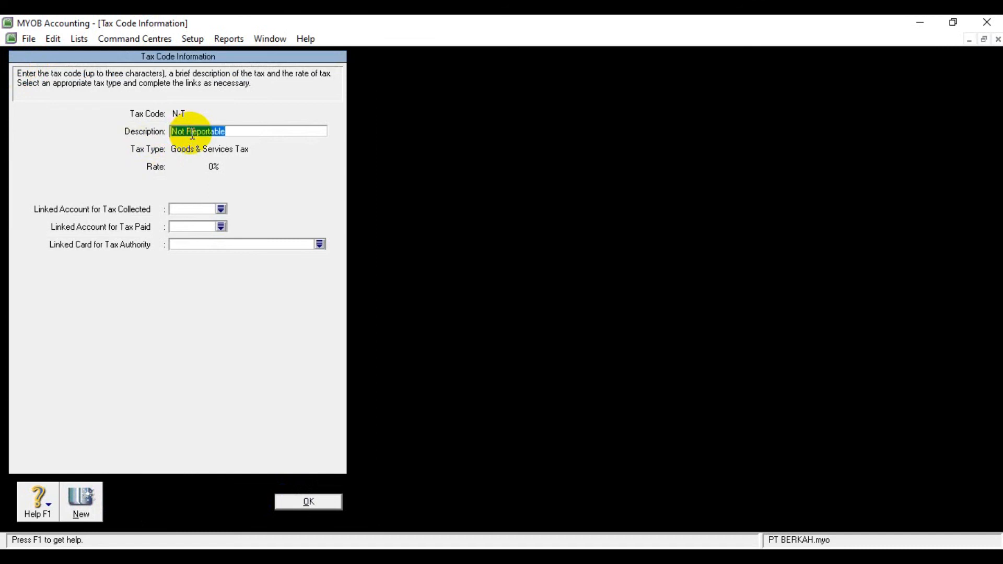
pyautogui.write('Tik')
pyautogui.press('BackSpace')
pyautogui.write('da')
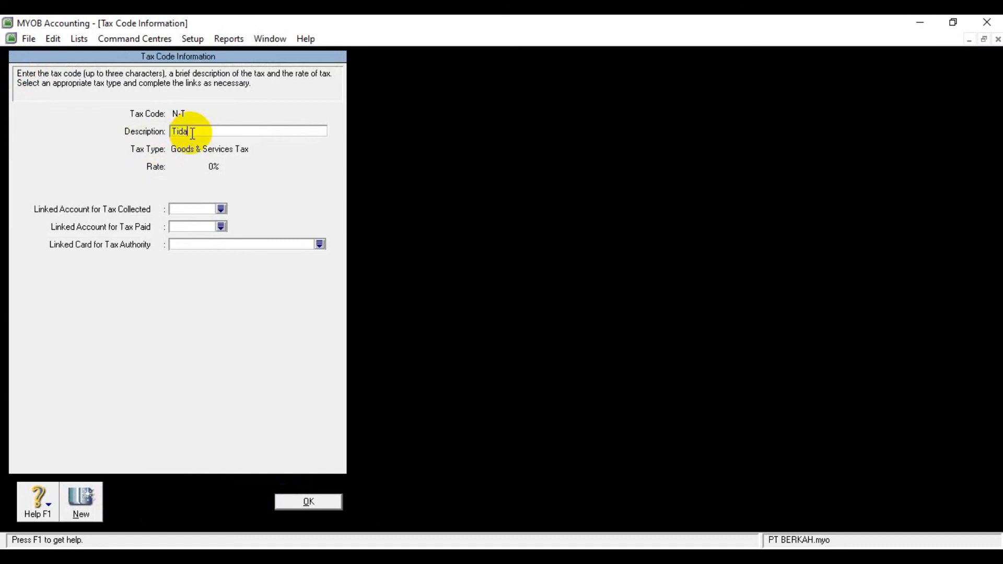
pyautogui.write('k Kena Pajak')
# Step: Link the N-T tax code to 2-1310 PPN Outcome for tax collected and 2-1320 PPN Income for tax paid, and confirm
pyautogui.click(220, 209)
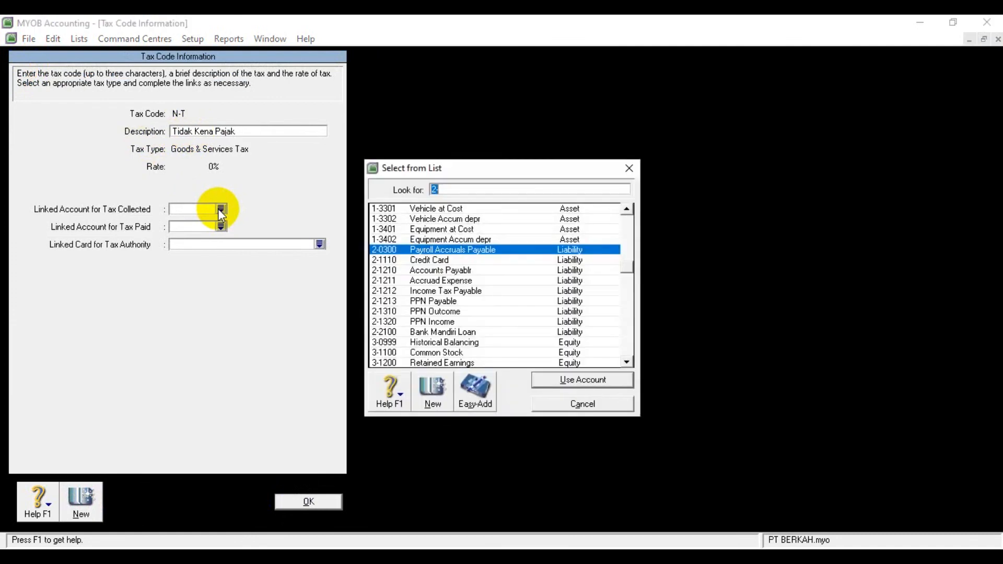
pyautogui.click(472, 313)
pyautogui.click(574, 383)
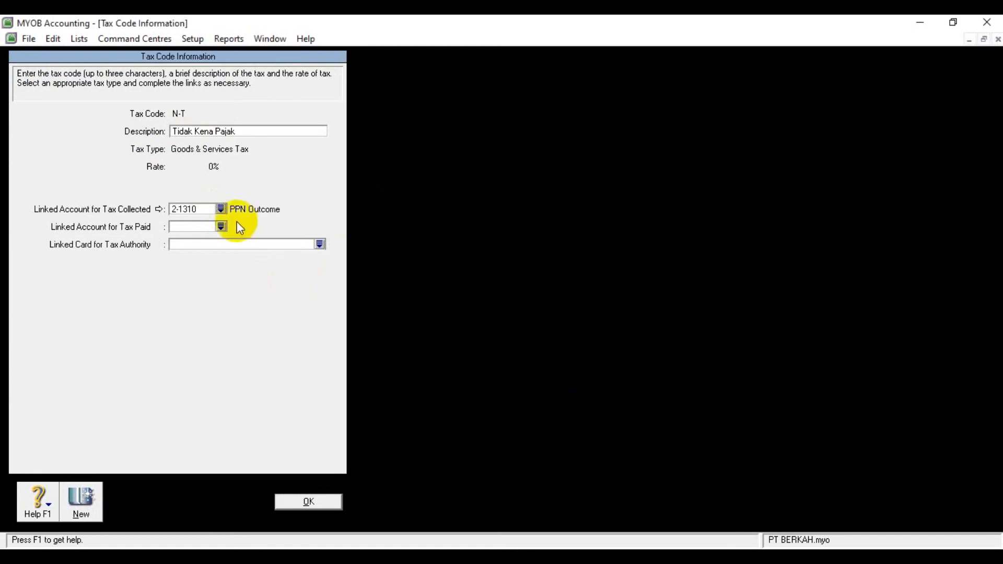
pyautogui.click(221, 227)
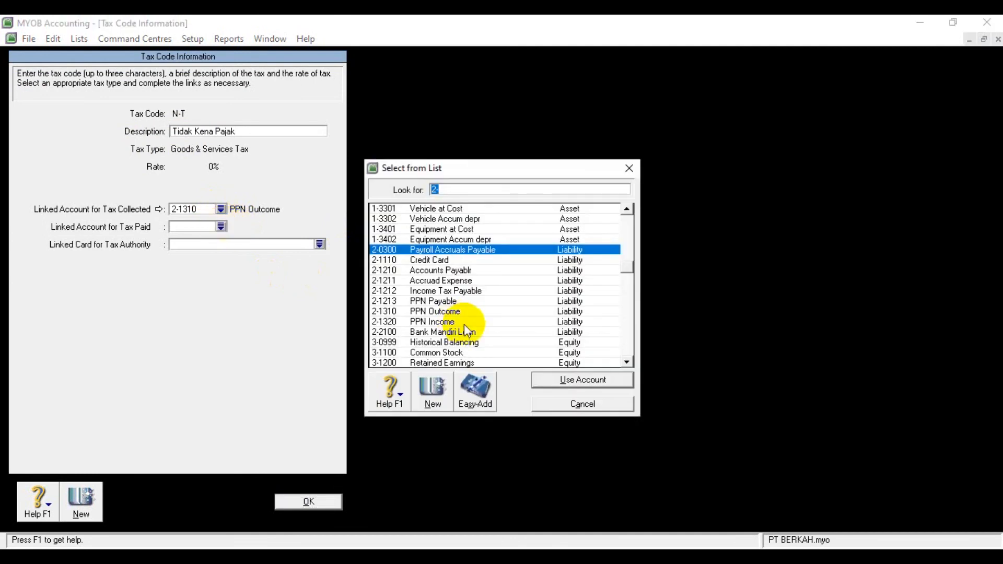
pyautogui.click(462, 321)
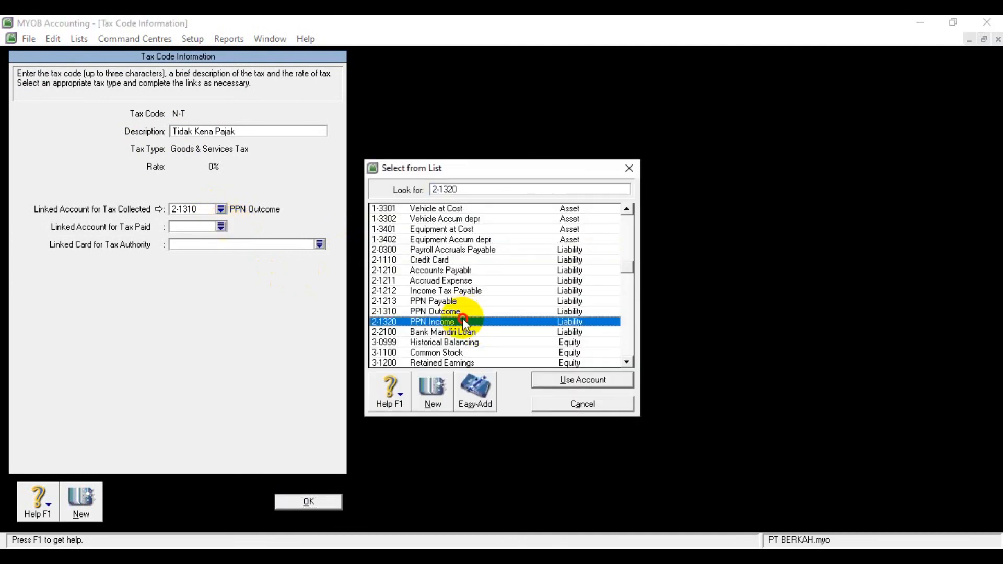
pyautogui.click(586, 380)
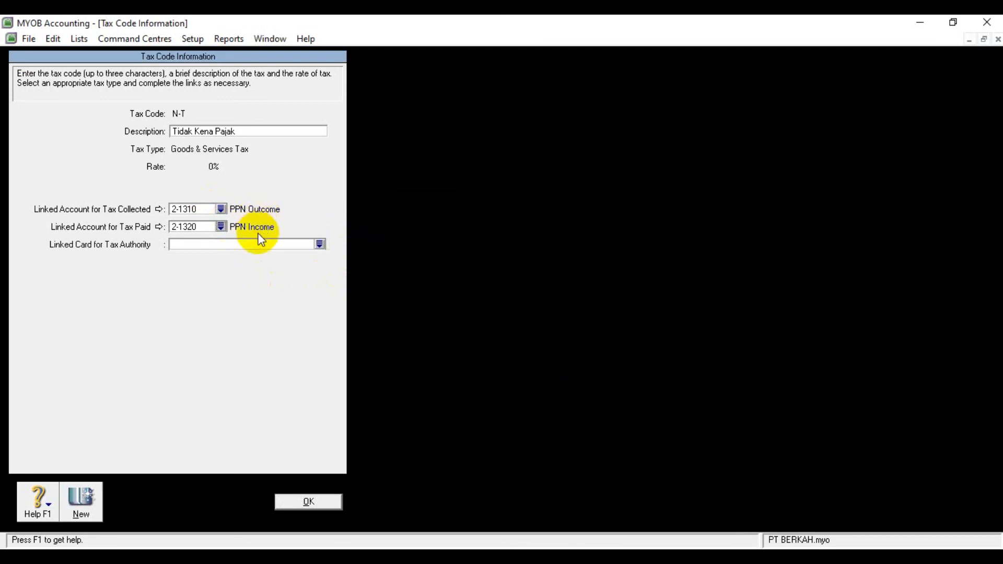
pyautogui.click(313, 500)
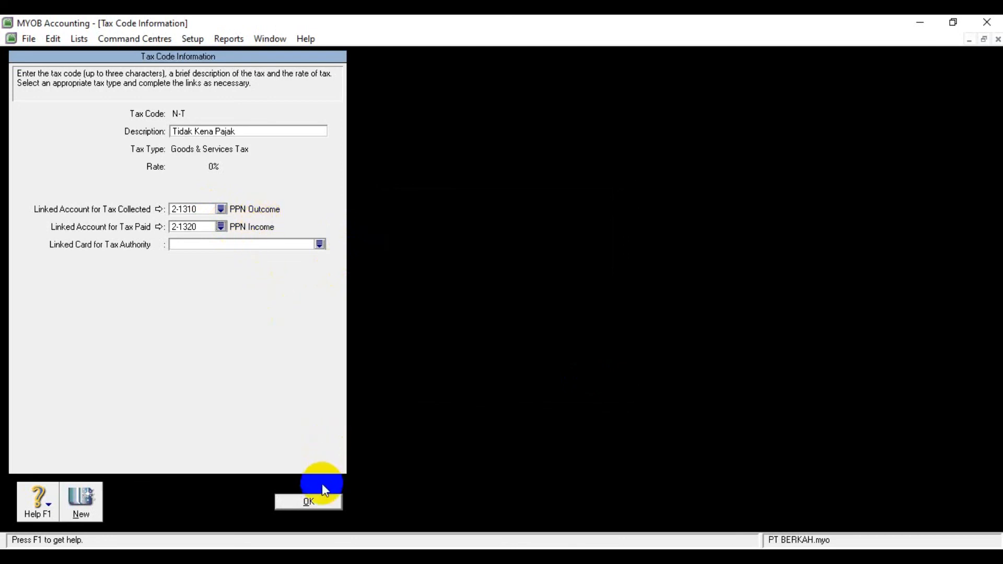